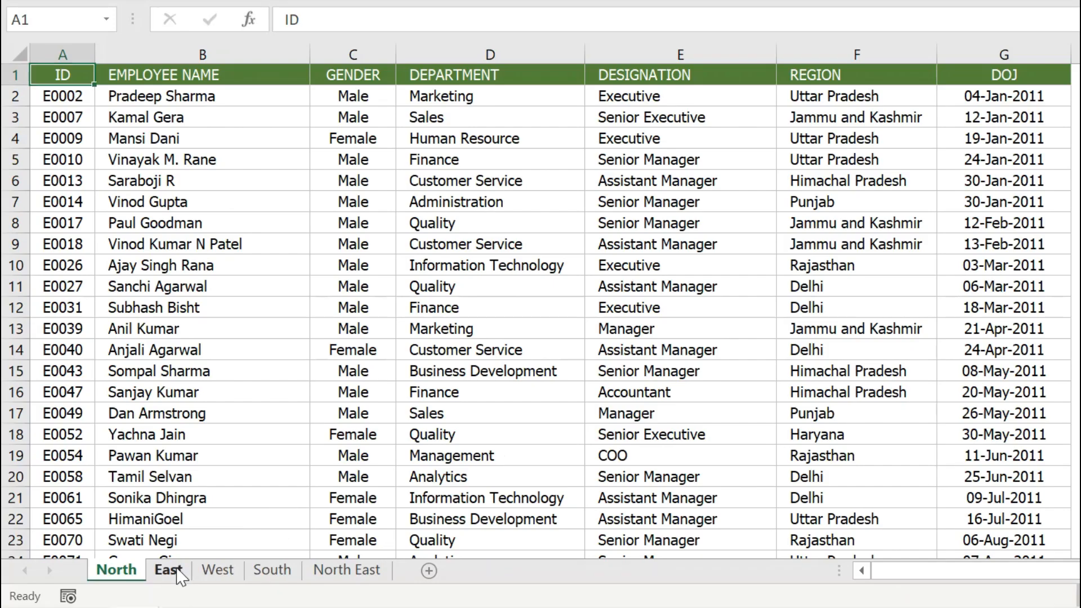
# Review the employee data on the North, East, West, South and North East sheets, comparing their column layout
pyautogui.click(177, 575)
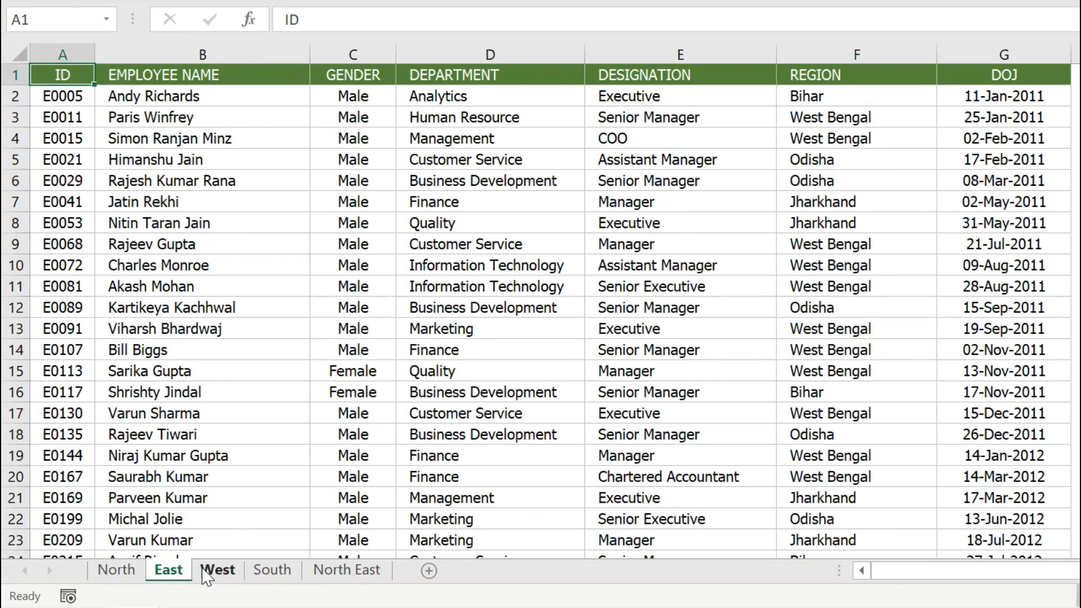
pyautogui.click(216, 573)
pyautogui.click(263, 575)
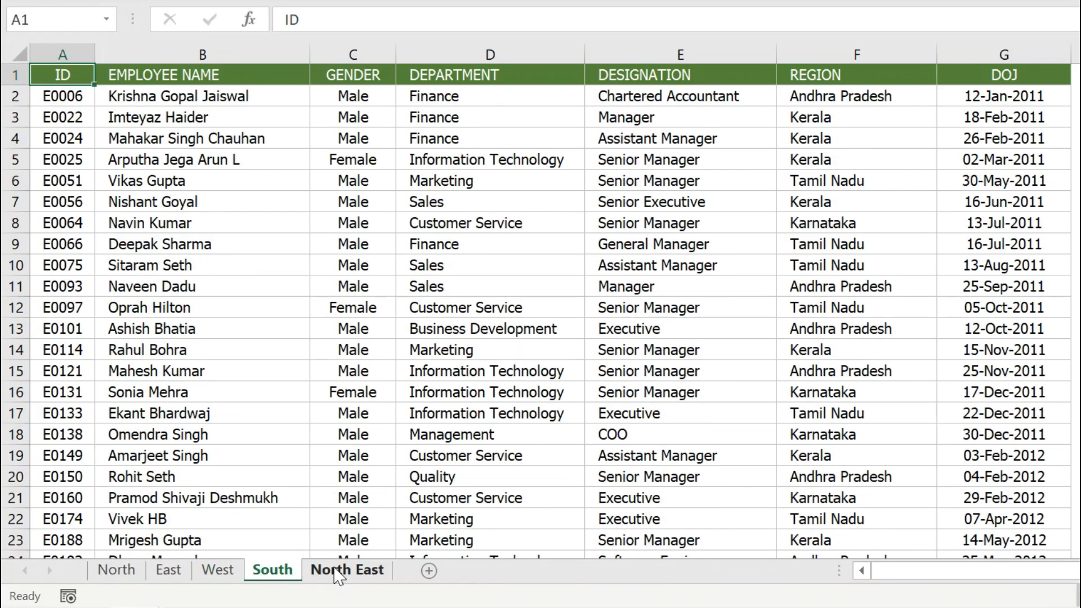
pyautogui.click(315, 574)
pyautogui.click(103, 575)
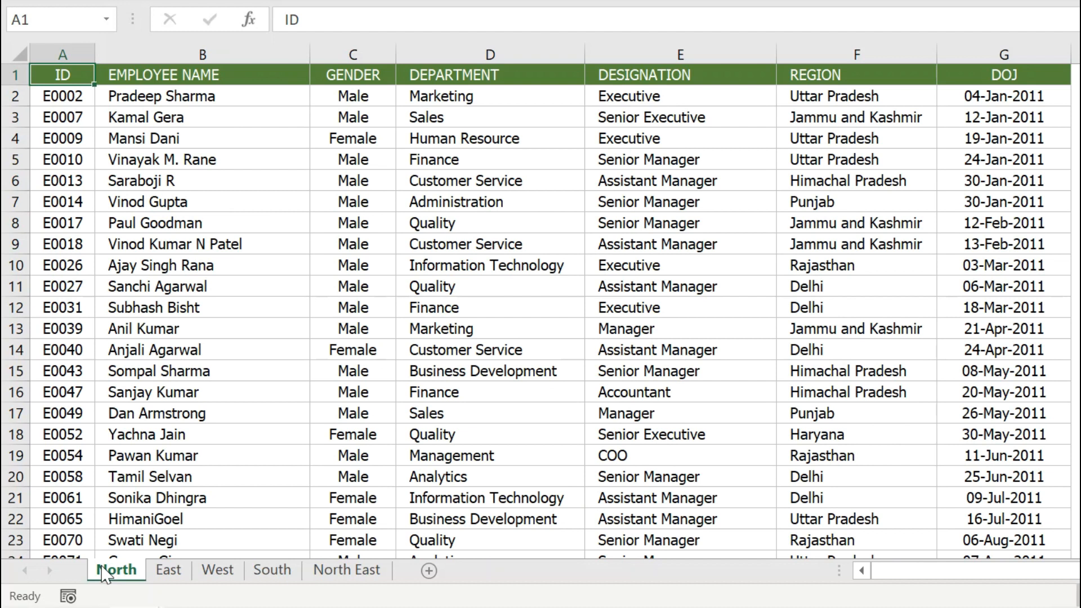
pyautogui.click(65, 97)
pyautogui.moveTo(65, 98); pyautogui.dragTo(1046, 445)
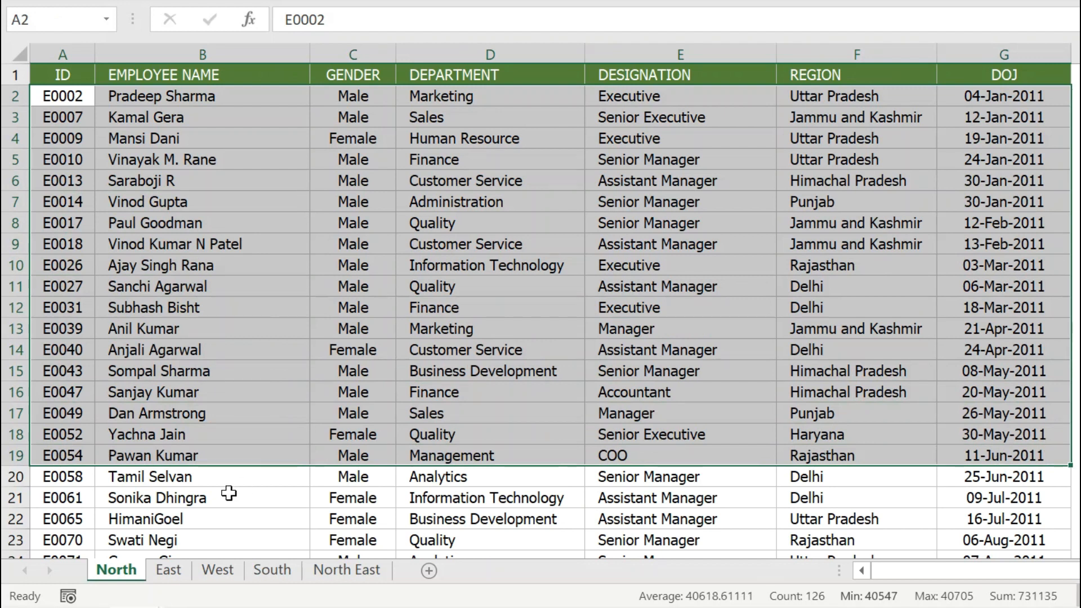
pyautogui.click(167, 571)
pyautogui.moveTo(51, 97); pyautogui.dragTo(964, 496)
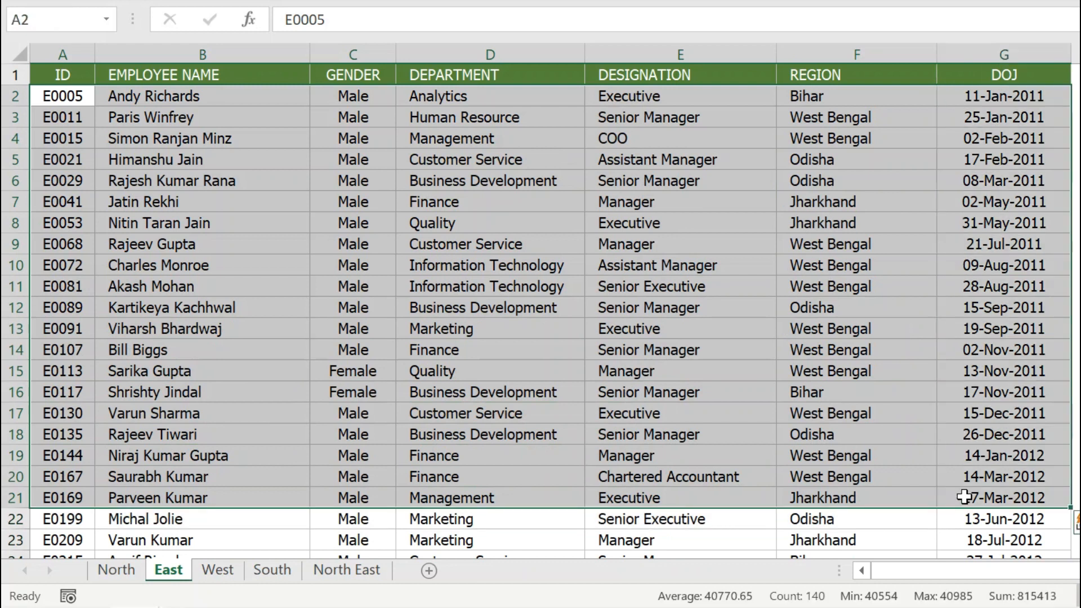
pyautogui.click(539, 165)
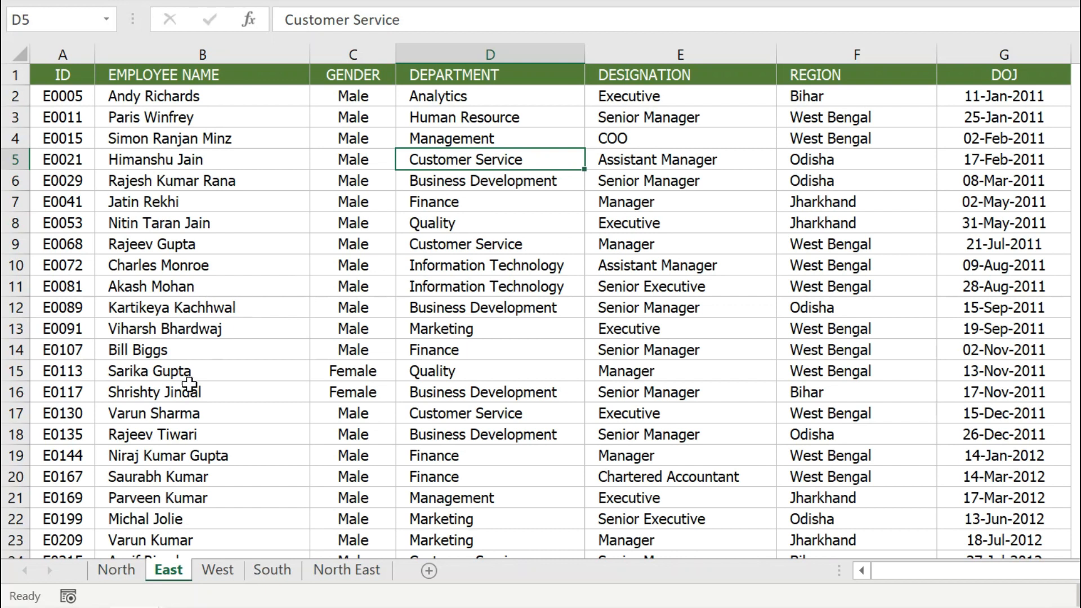
# Convert the North sheet's employee data into a table with headers and name it North_Data
pyautogui.hotkey('ctrl', 'pageup')
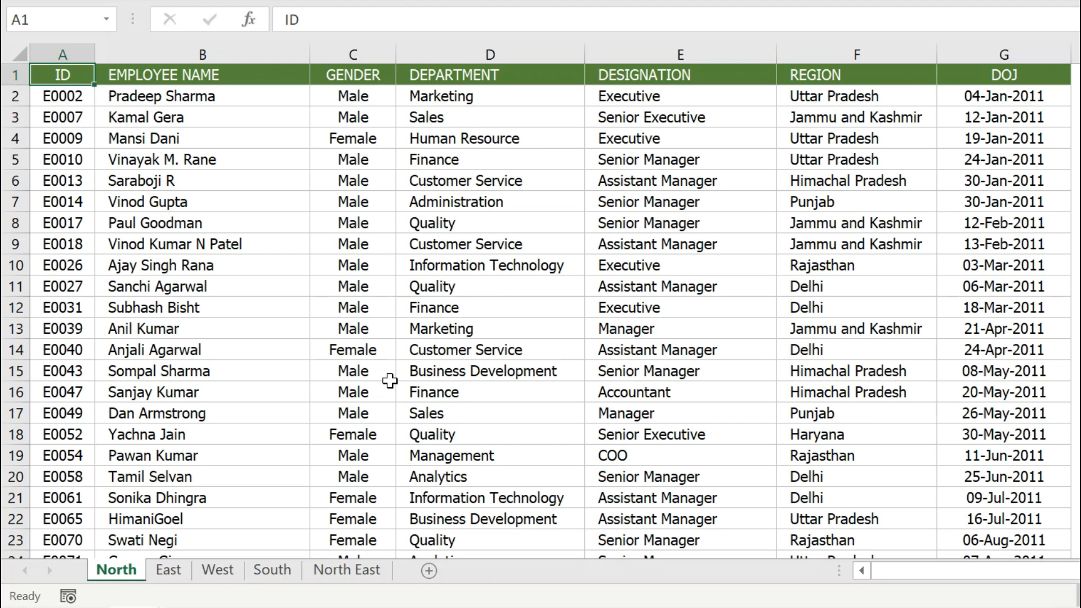
pyautogui.click(191, 132)
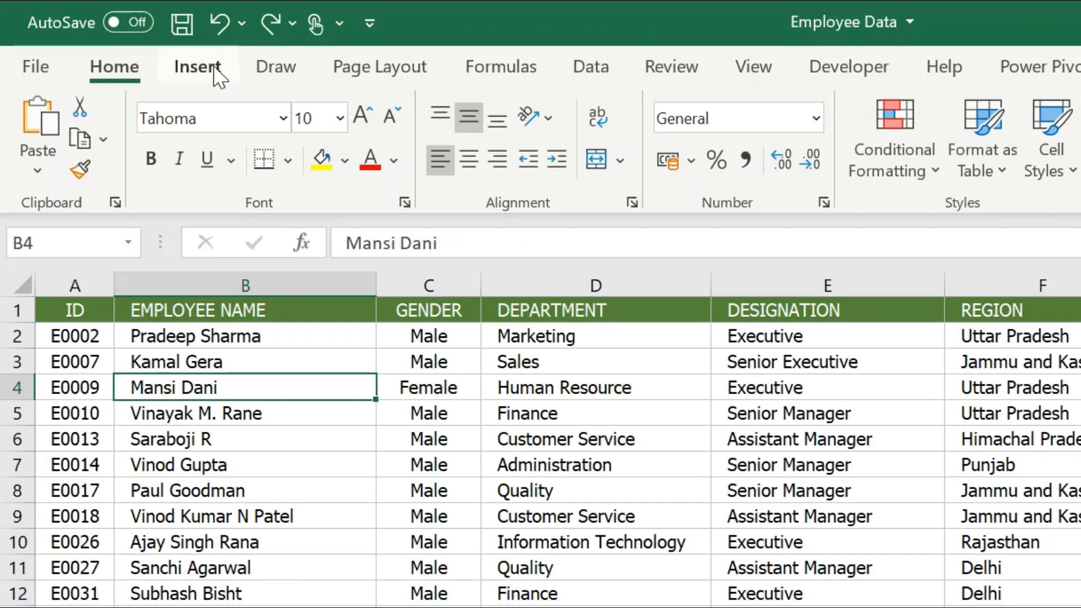
pyautogui.click(214, 70)
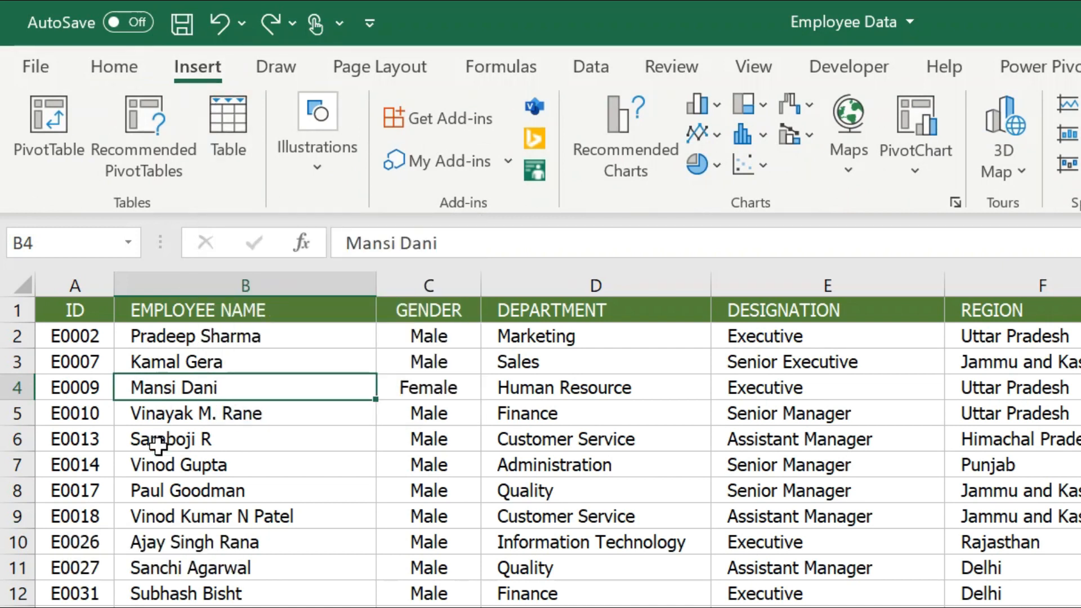
pyautogui.hotkey('ctrl', 't')
pyautogui.click(825, 552)
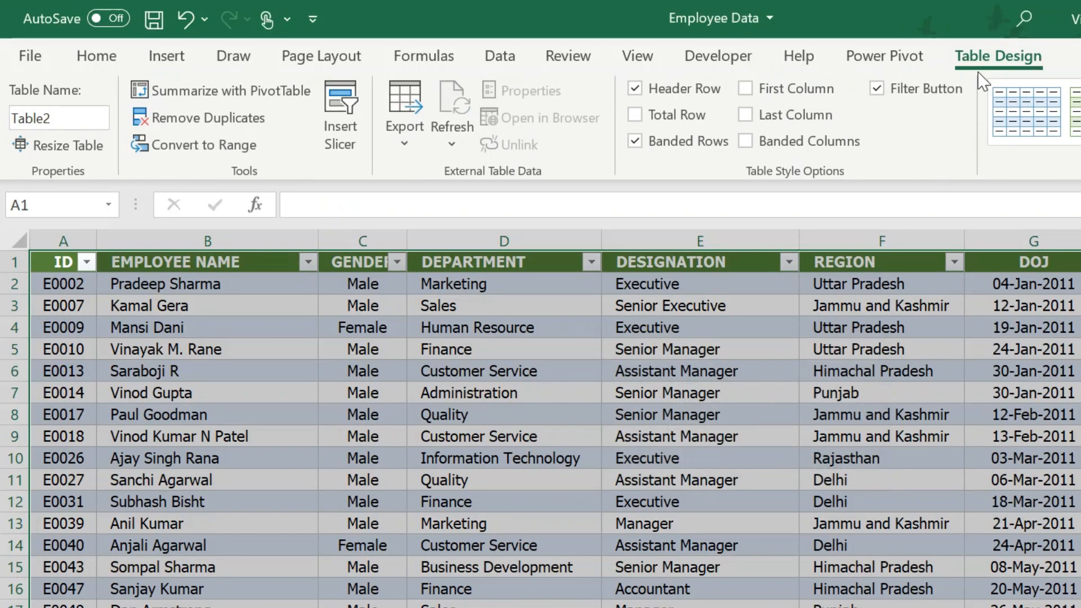
pyautogui.click(56, 119)
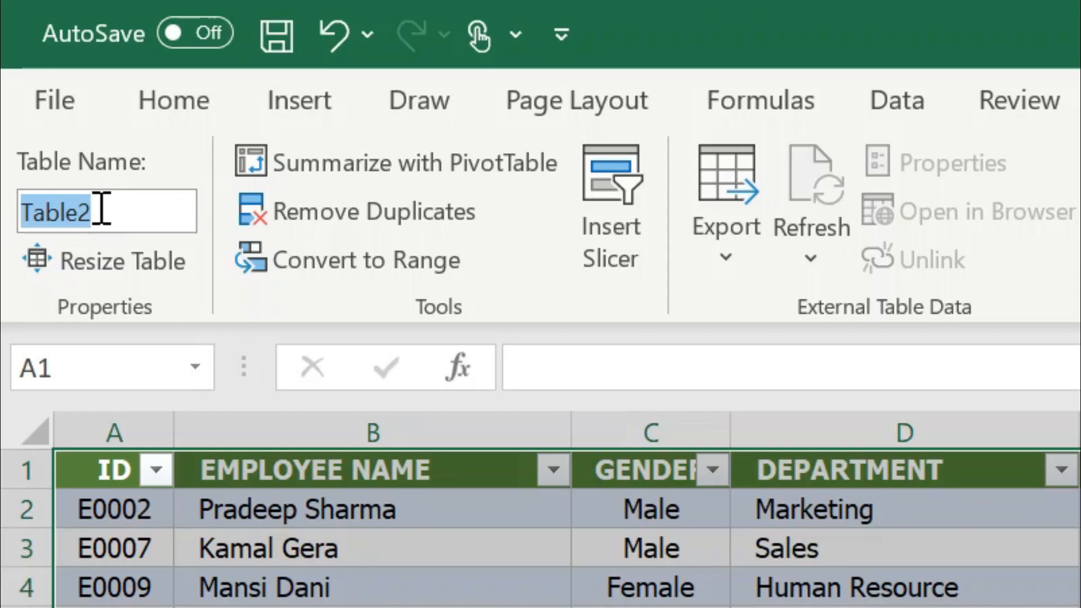
pyautogui.write('N')
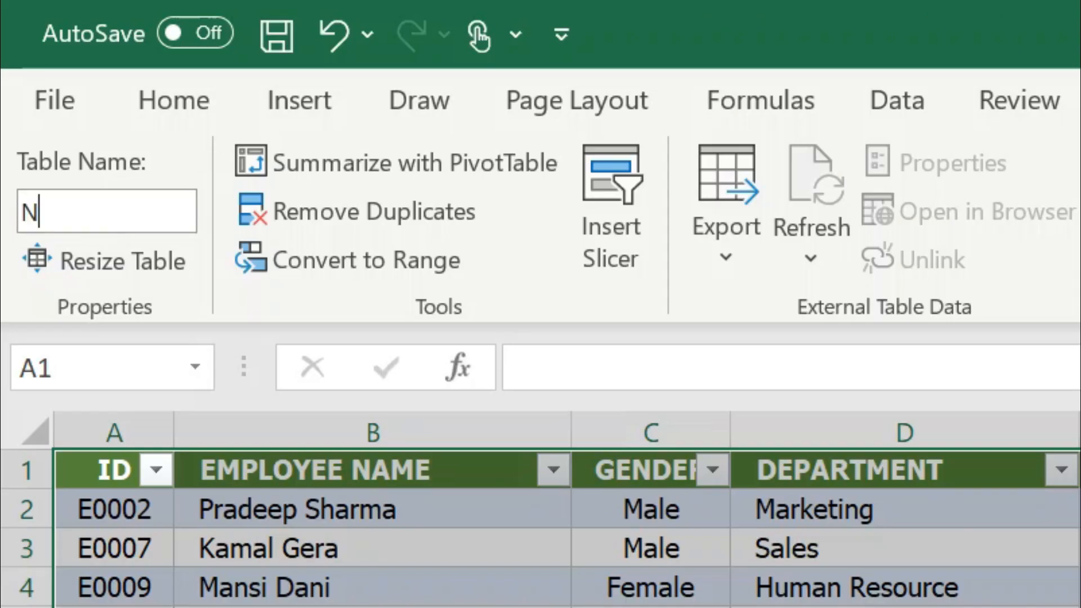
pyautogui.write('orth_Data')
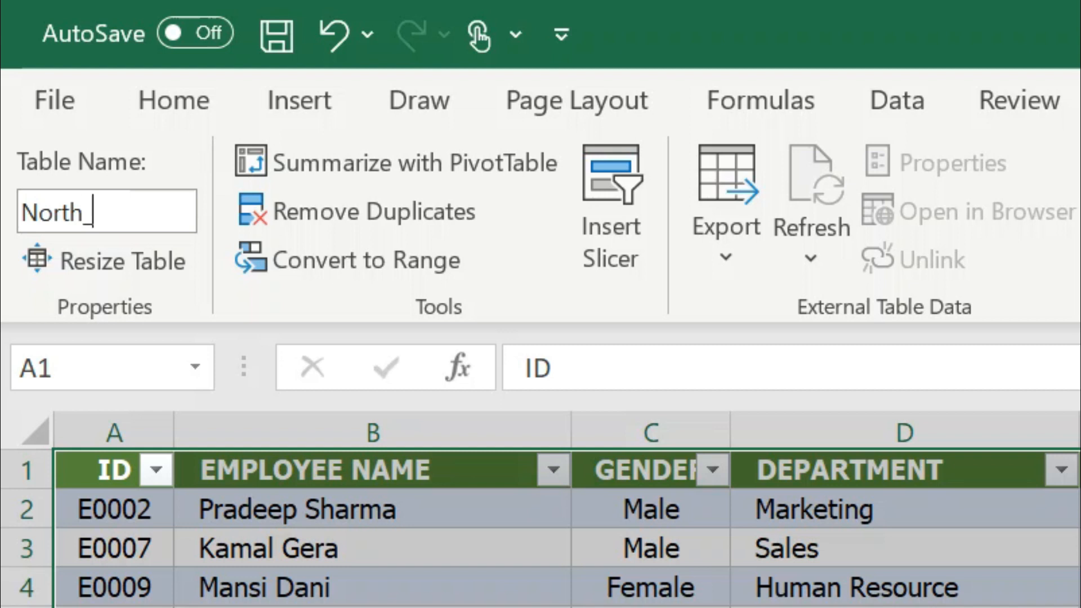
pyautogui.press('Return')
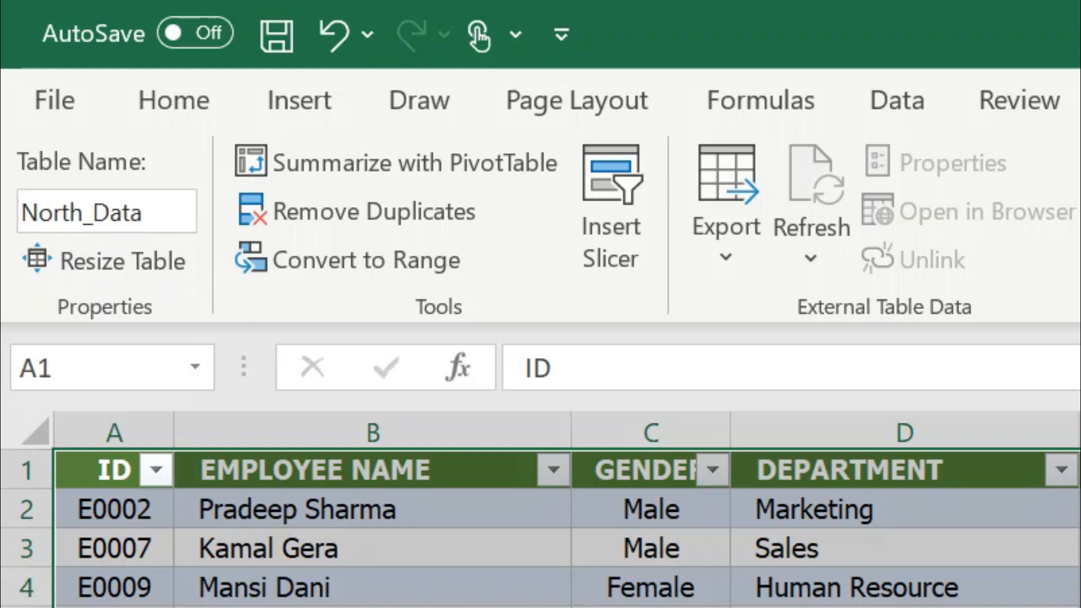
pyautogui.click(141, 294)
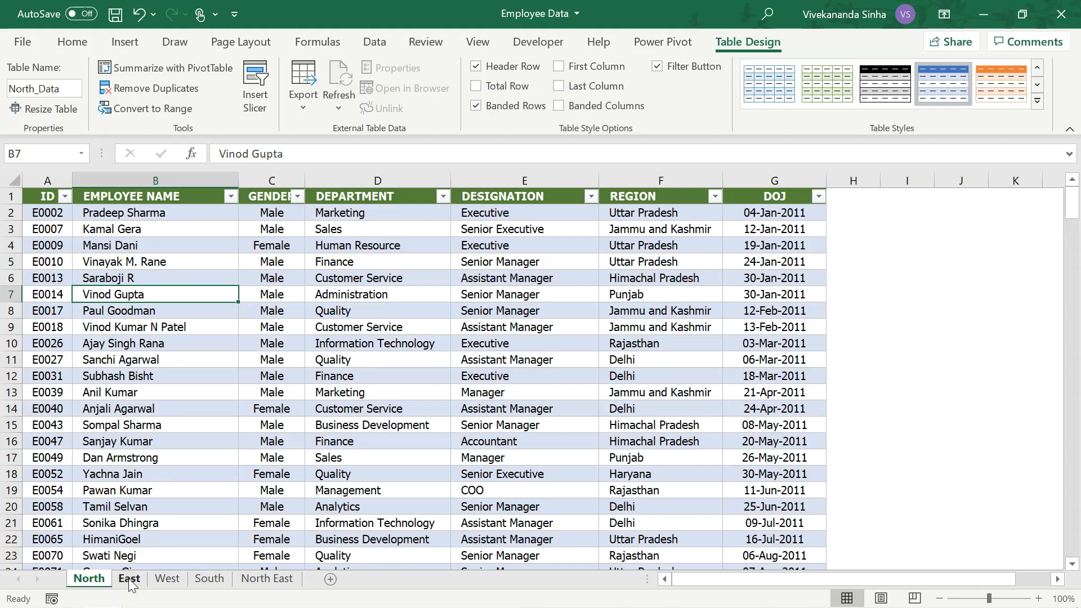
# Convert the East sheet's employee data into a table with headers and name it East_Data
pyautogui.click(131, 584)
pyautogui.click(215, 249)
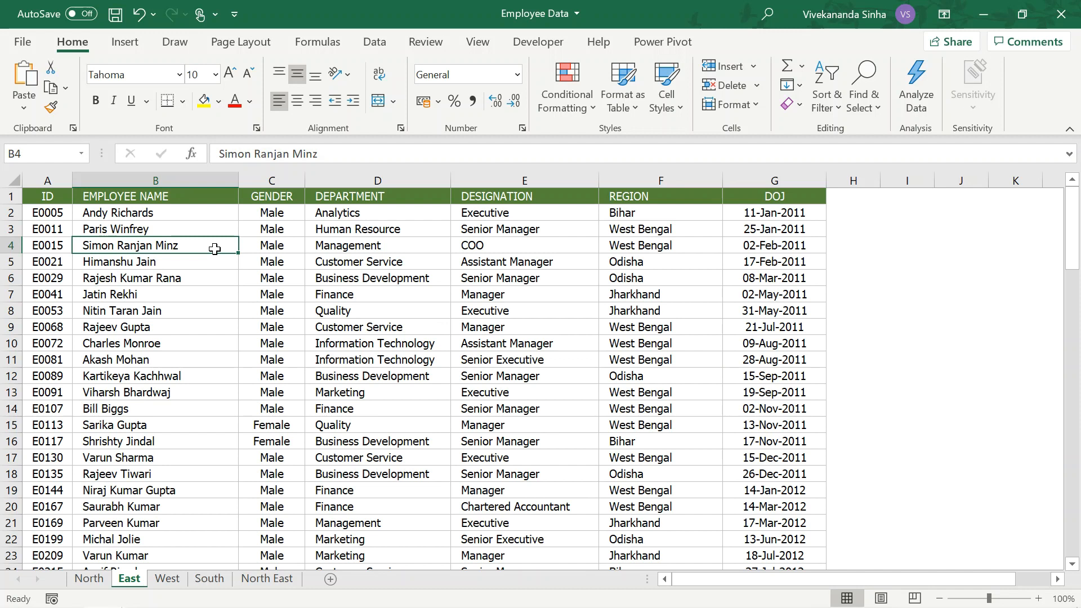
pyautogui.hotkey('ctrl', 't')
pyautogui.click(543, 354)
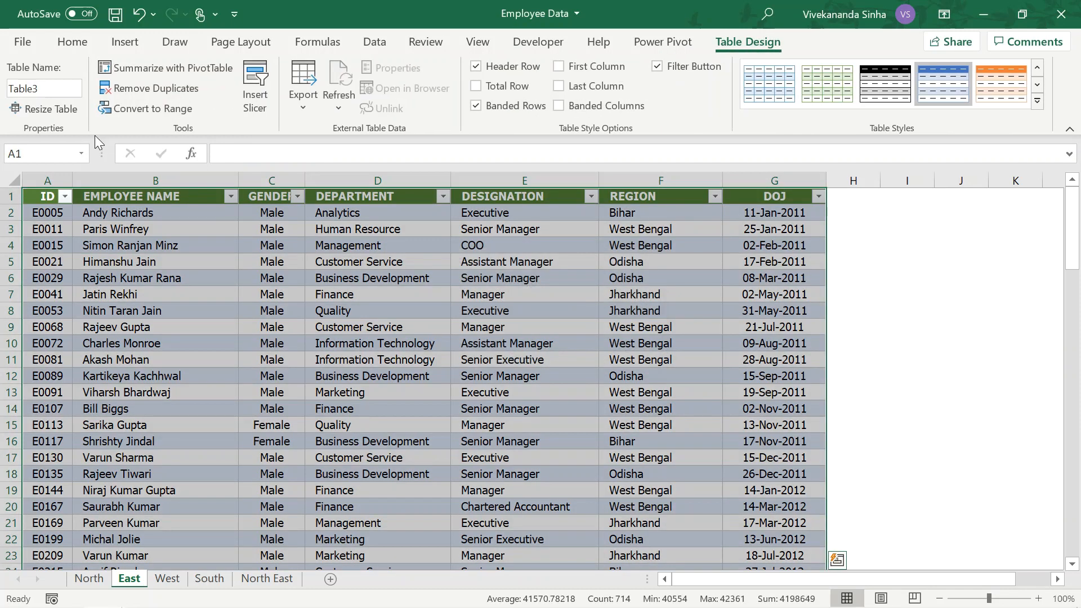
pyautogui.click(54, 88)
pyautogui.write('East_Data')
pyautogui.press('Return')
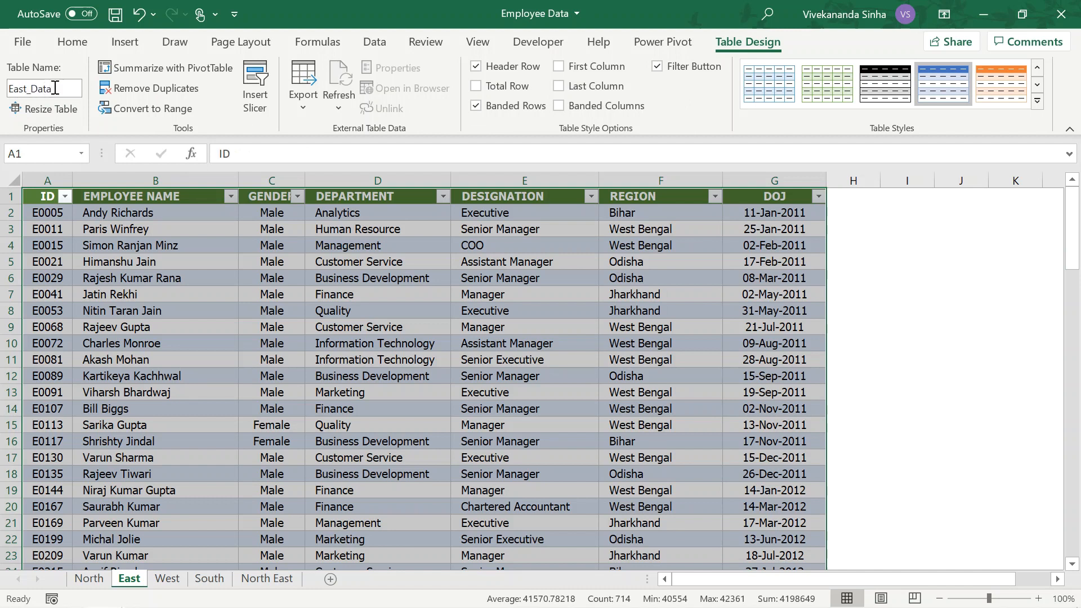
pyautogui.click(155, 391)
# Convert the West sheet's range A1:G84 into a table with headers and name it West_Data
pyautogui.click(168, 578)
pyautogui.hotkey('ctrl', 't')
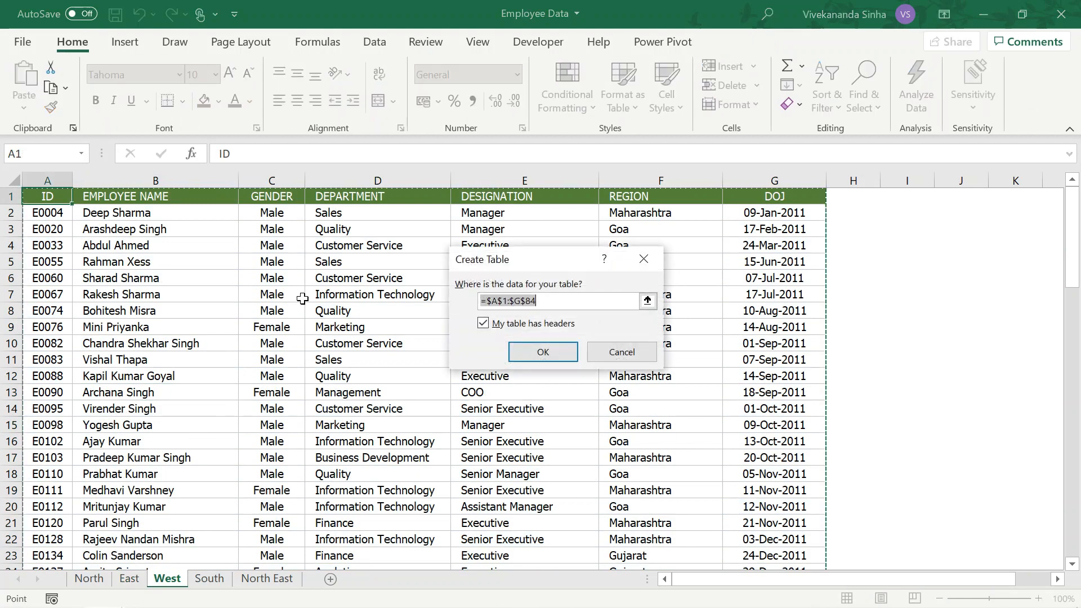
pyautogui.click(543, 352)
pyautogui.click(42, 88)
pyautogui.write('West_Data')
pyautogui.press('Return')
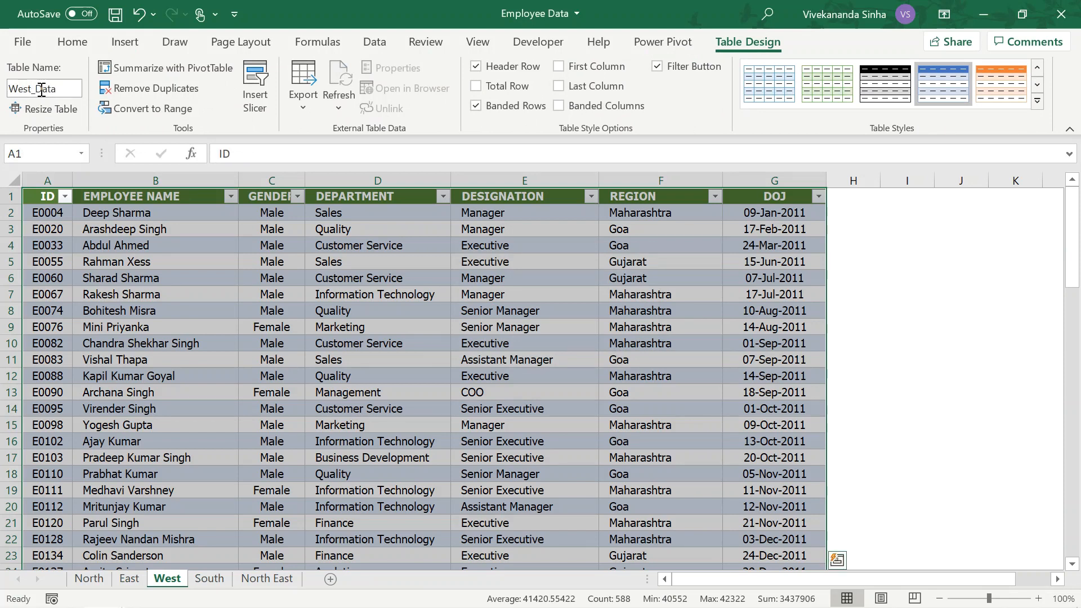
pyautogui.click(142, 263)
# Convert the South sheet's employee data into a table with headers and name it South_Data
pyautogui.click(209, 579)
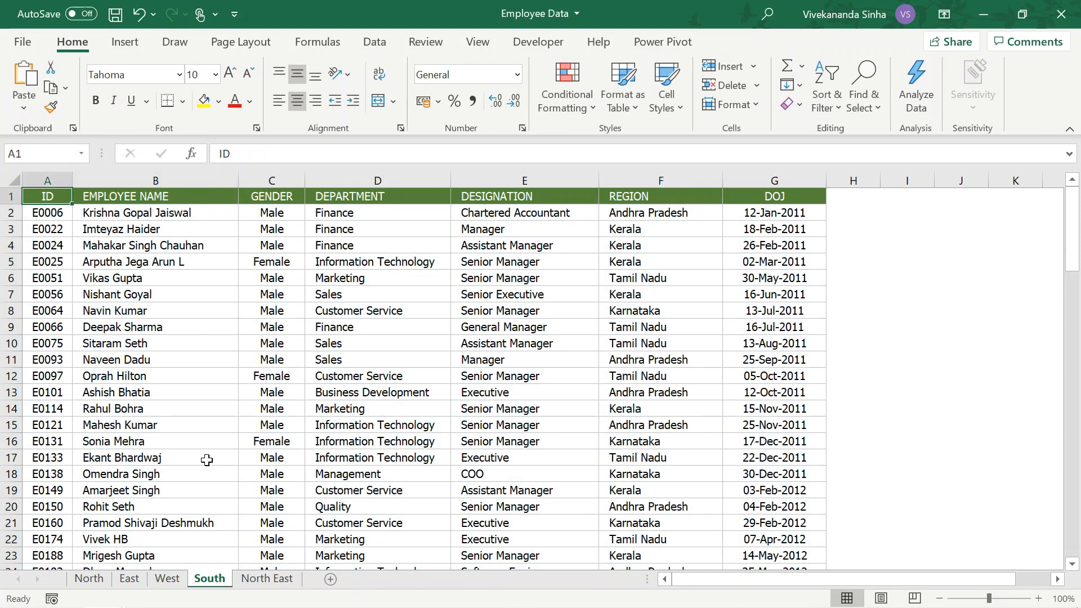
pyautogui.hotkey('ctrl', 't')
pyautogui.click(526, 352)
pyautogui.click(53, 84)
pyautogui.write('South_Data')
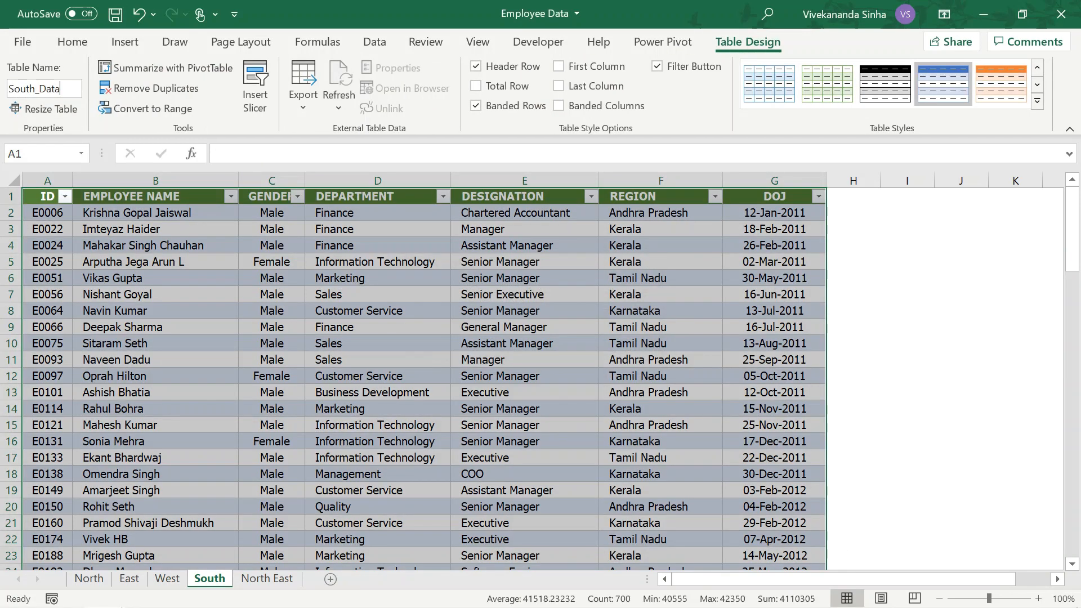
pyautogui.click(166, 294)
# Convert the North East sheet's employee data into a table with headers and name it NorthEast_Data
pyautogui.click(267, 578)
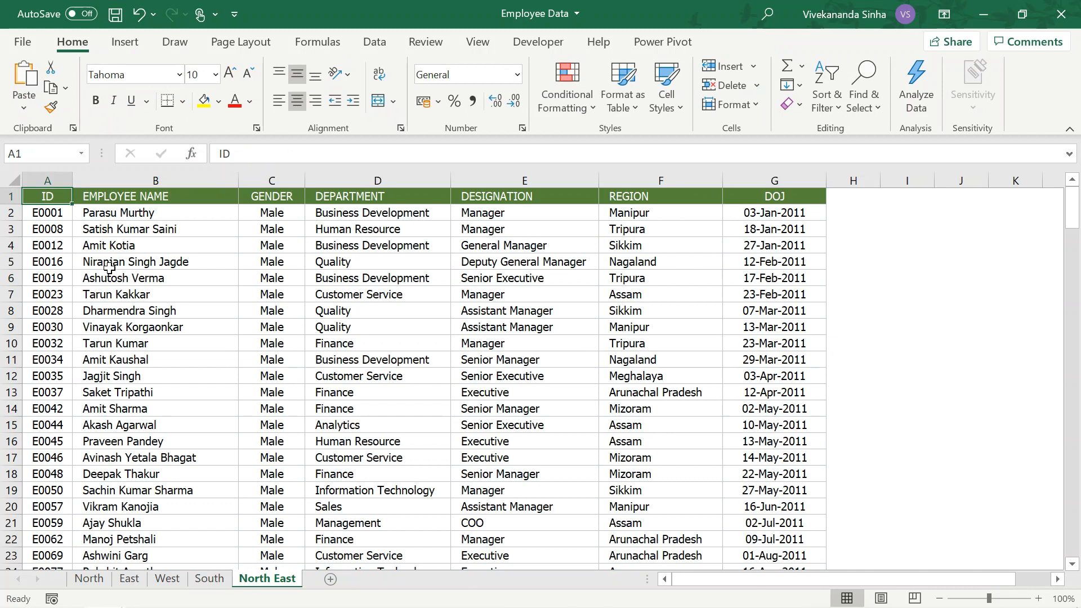
pyautogui.hotkey('ctrl', 't')
pyautogui.click(541, 353)
pyautogui.click(62, 89)
pyautogui.write('NorthEast_Data')
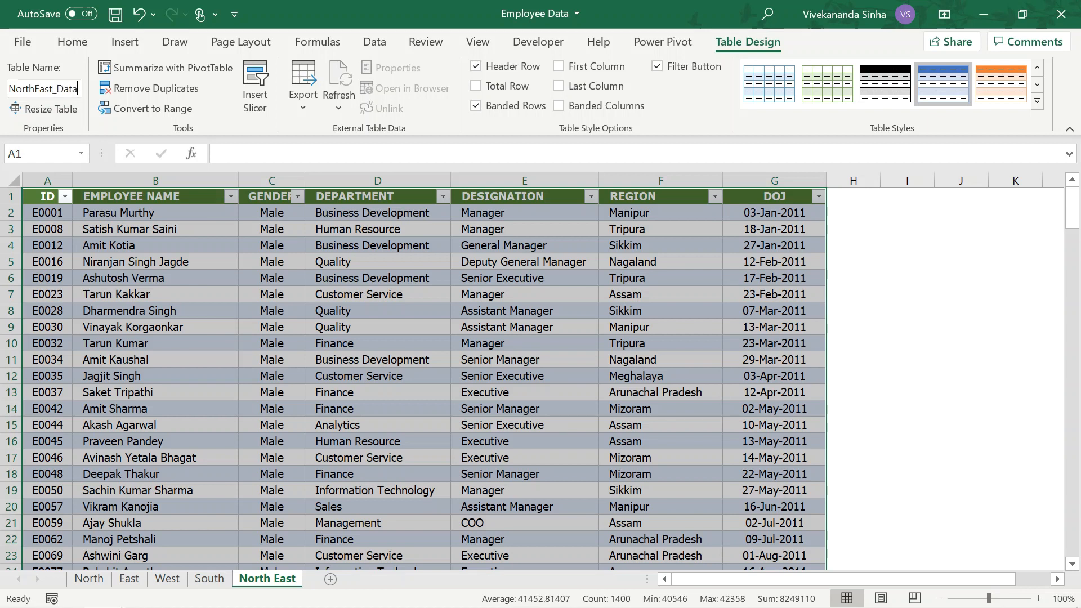
pyautogui.click(103, 227)
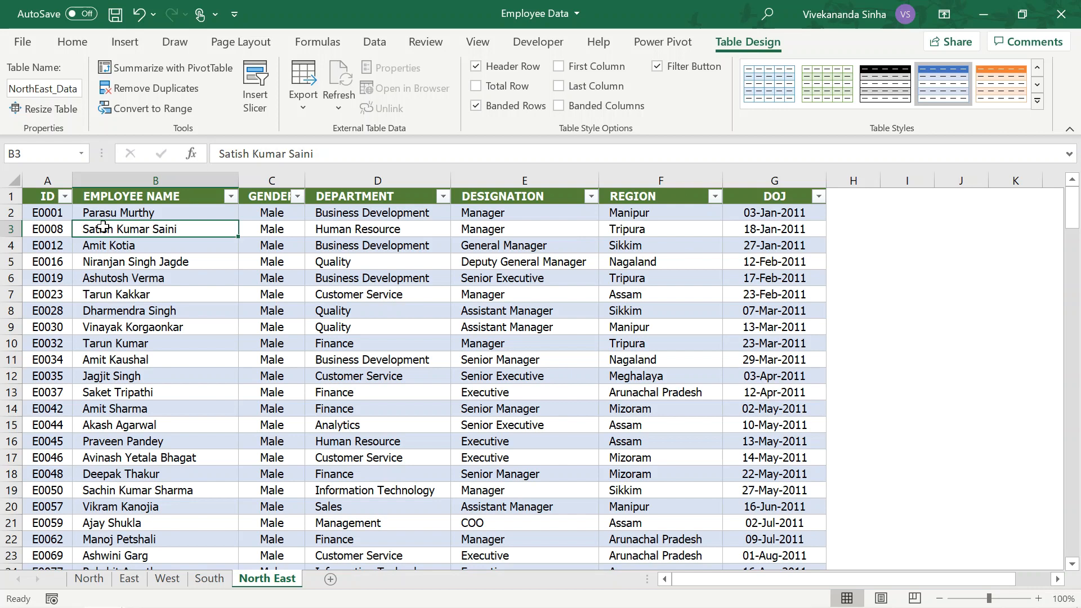
# Return to the North sheet and create a new blank query in the Power Query Editor
pyautogui.click(89, 579)
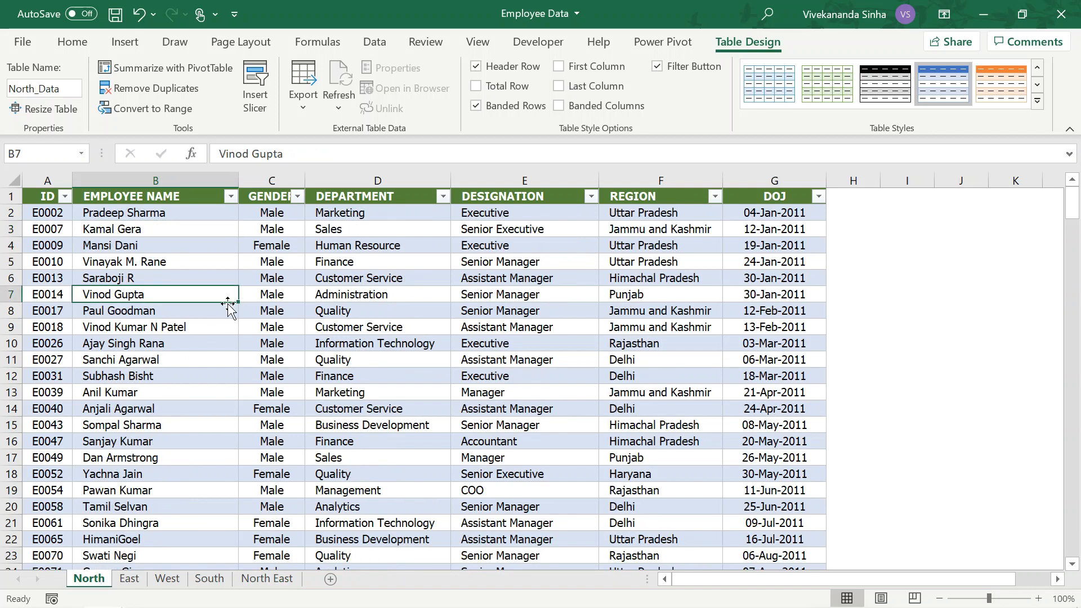
pyautogui.click(371, 42)
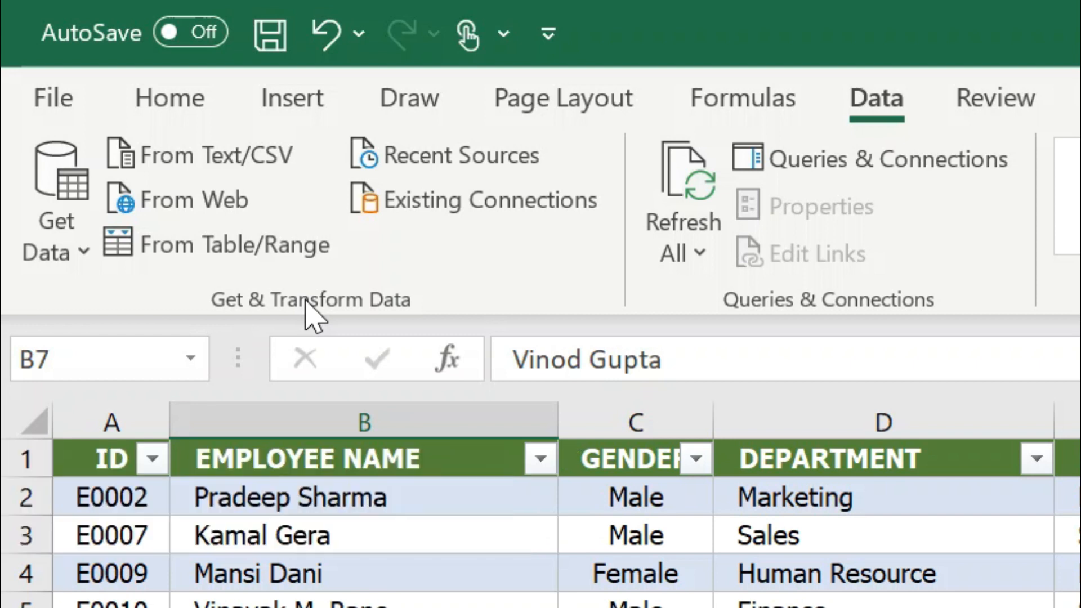
pyautogui.click(75, 256)
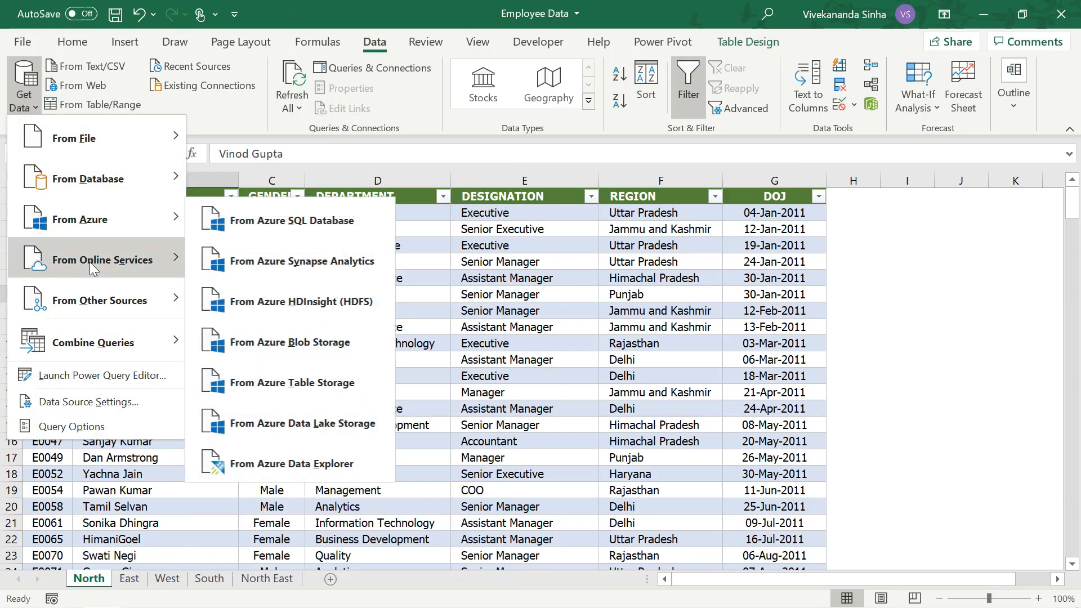
pyautogui.moveTo(90, 299)
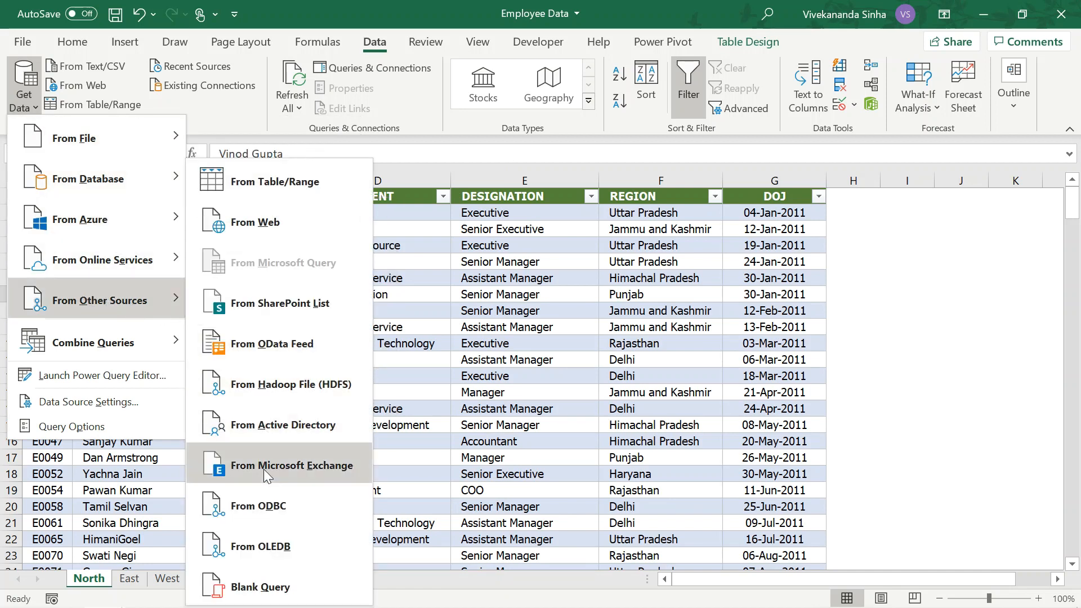
pyautogui.click(266, 573)
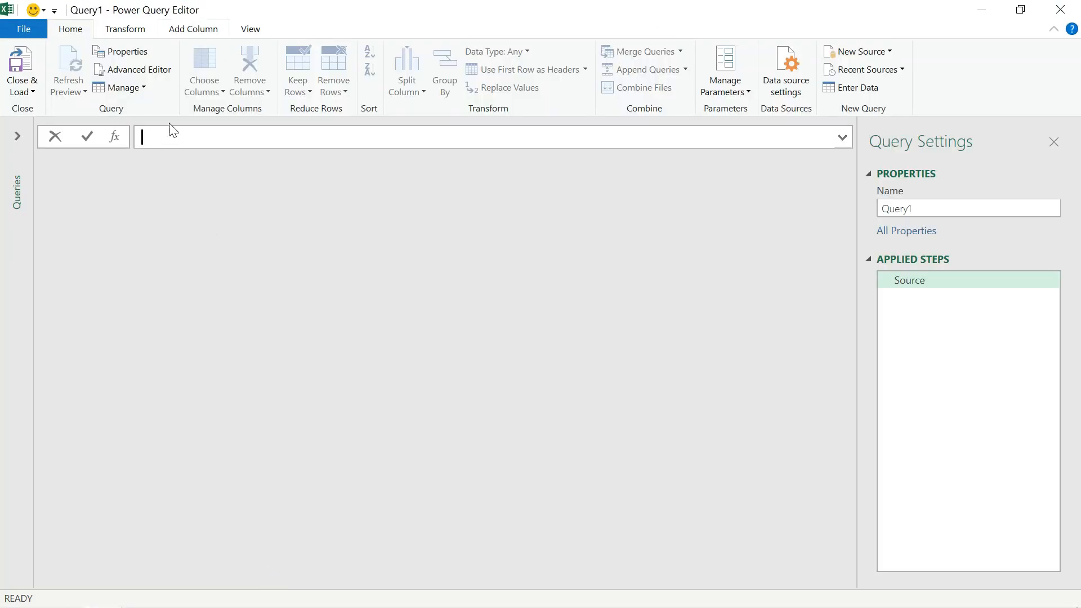
# Enter the query source formula =Excel.CurrentWorkbook() to list all tables in the workbook
pyautogui.write('=')
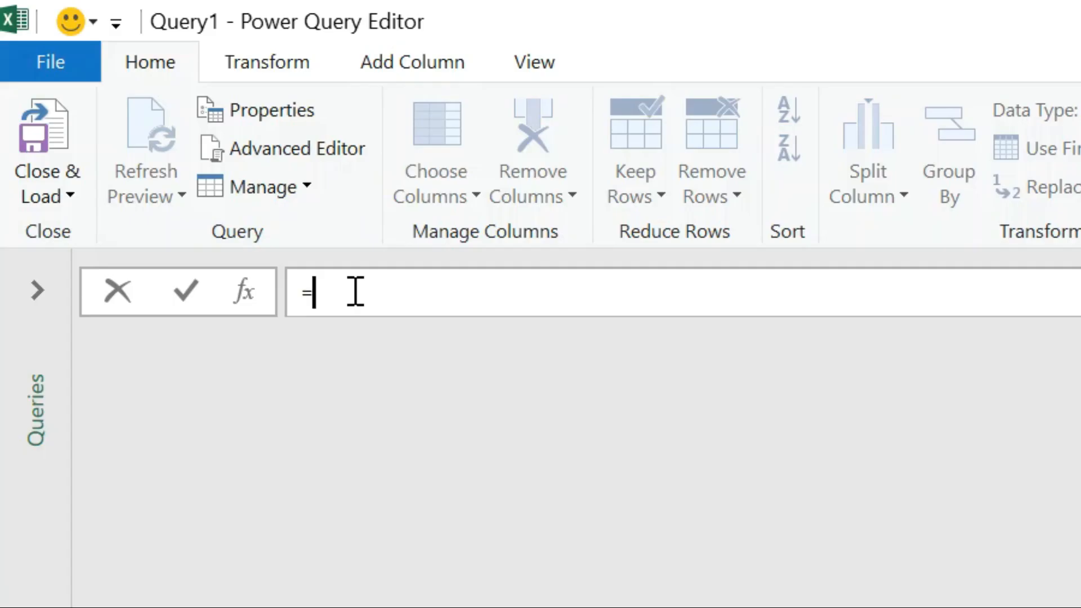
pyautogui.write('Ex')
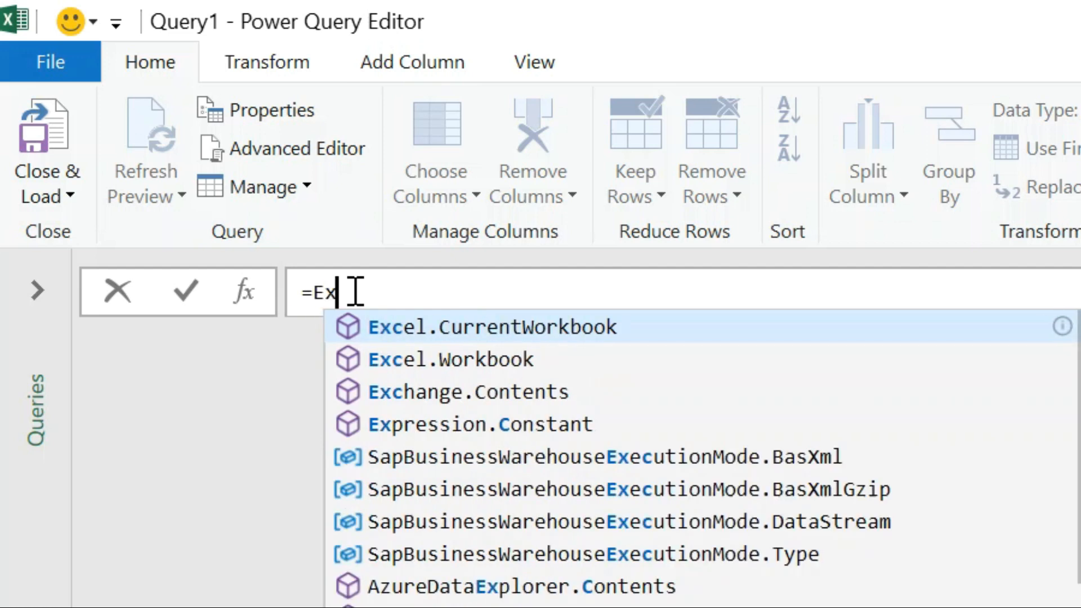
pyautogui.write('c')
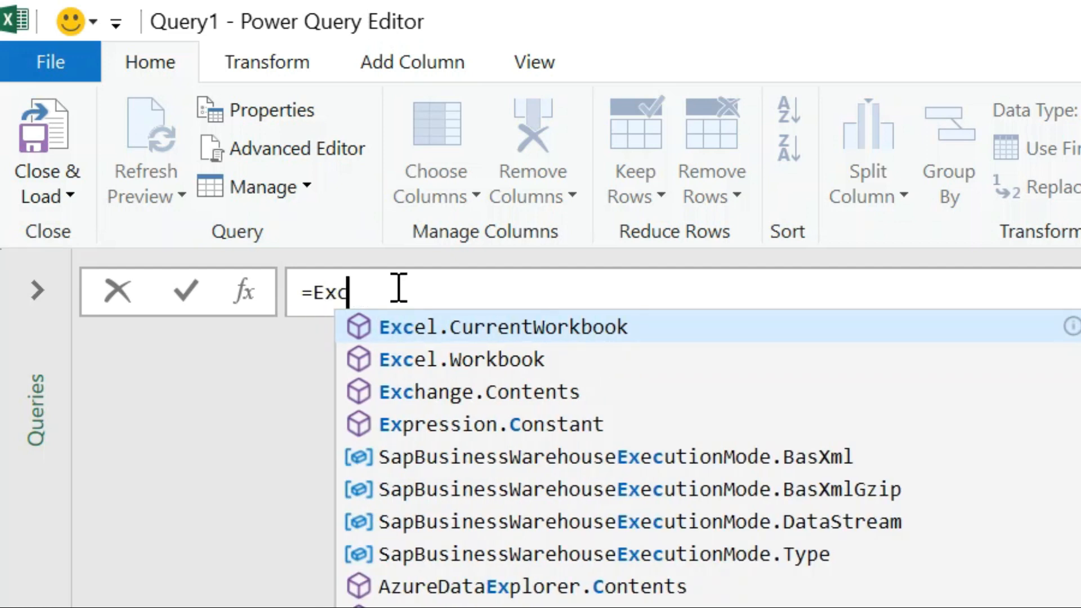
pyautogui.click(403, 329)
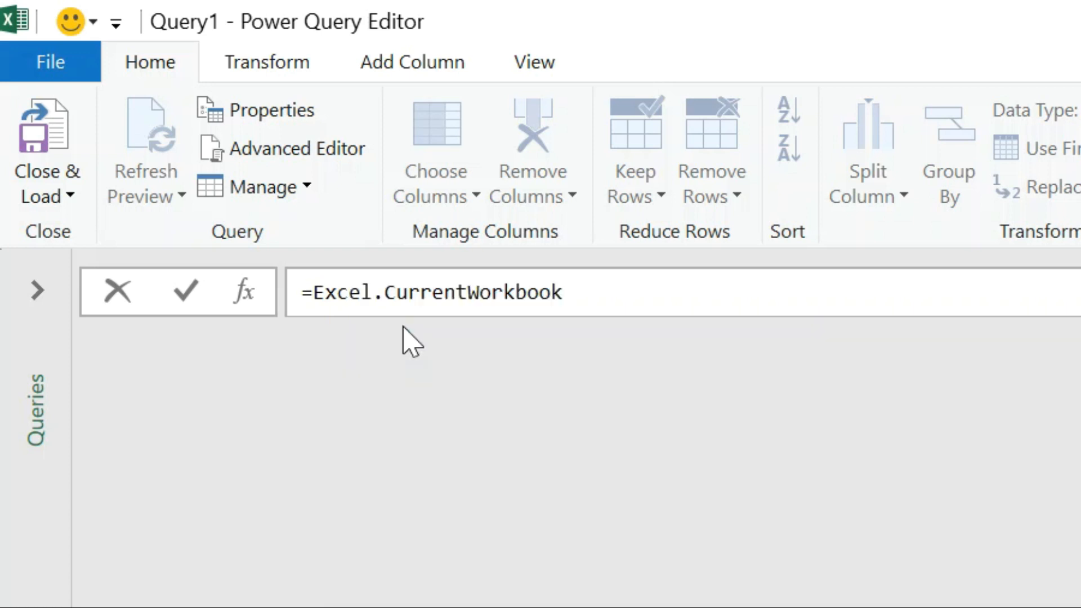
pyautogui.write('()')
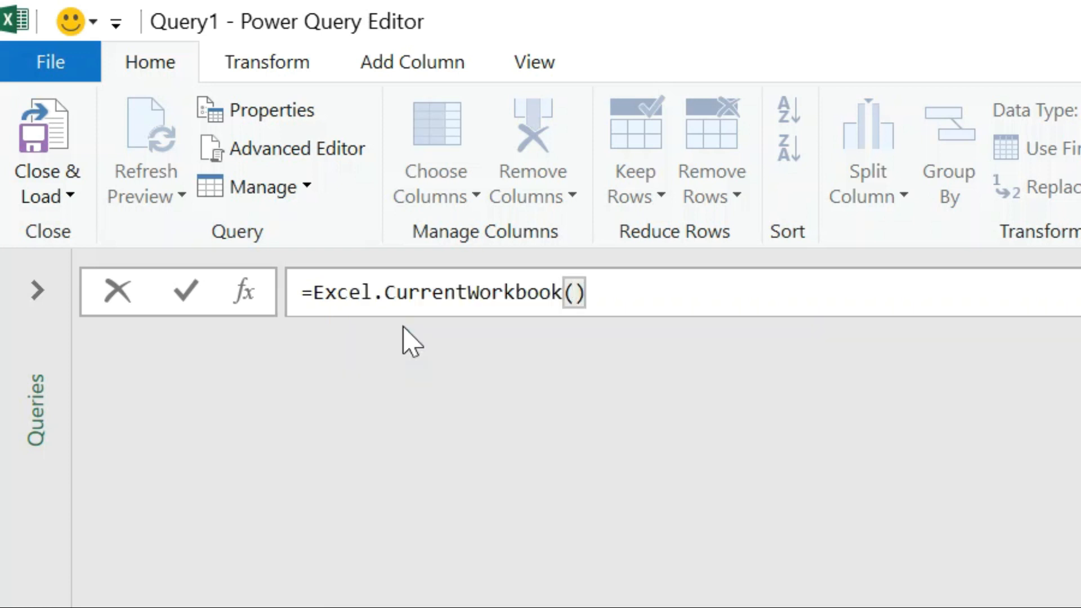
pyautogui.press('Return')
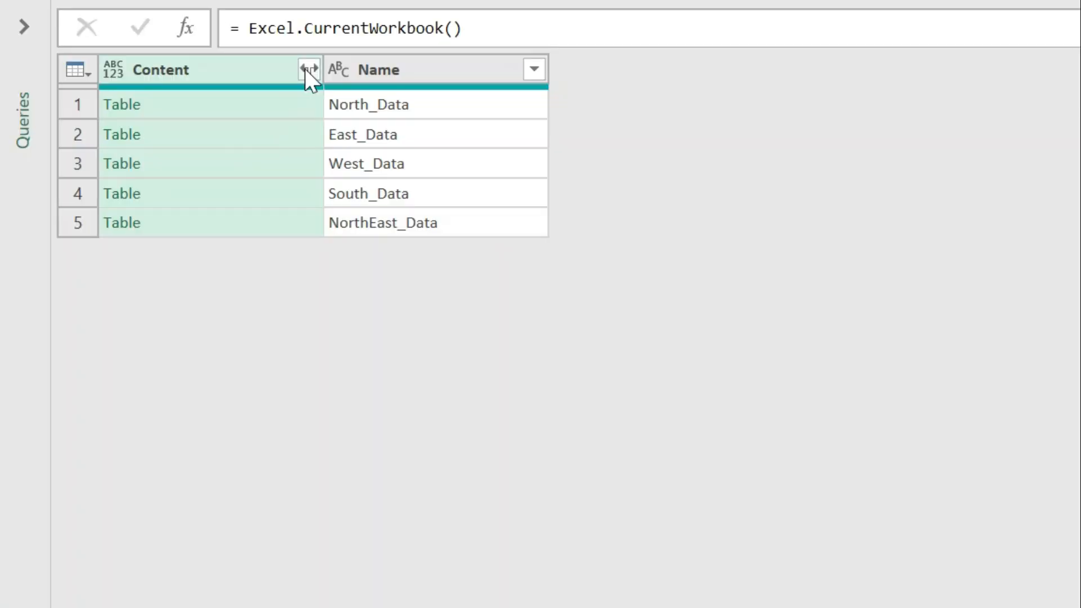
# Expand the Content column with all its columns, without using the original column name as prefix
pyautogui.click(308, 69)
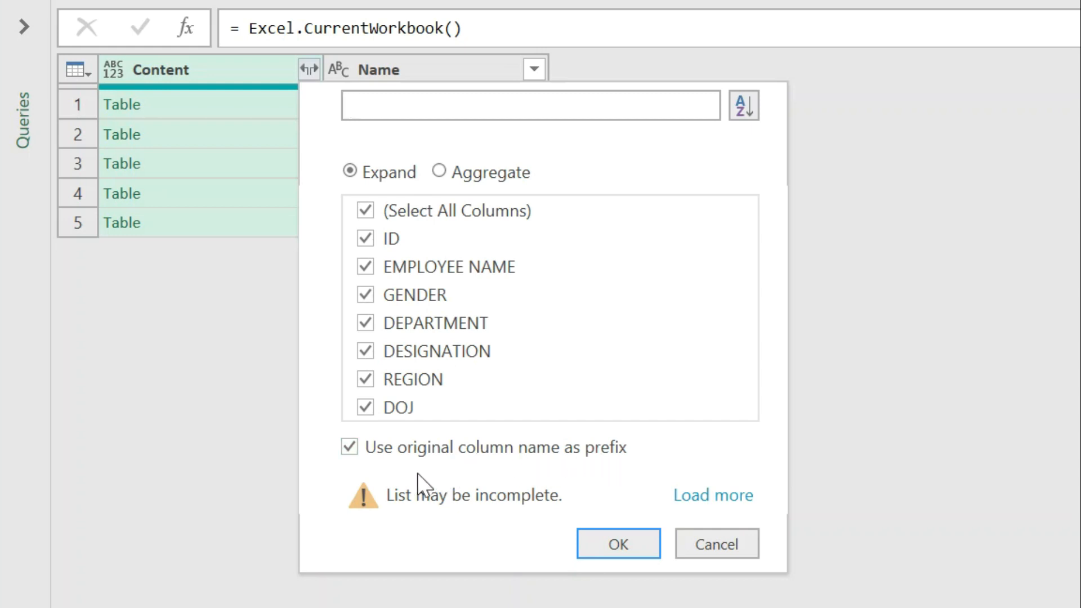
pyautogui.click(348, 453)
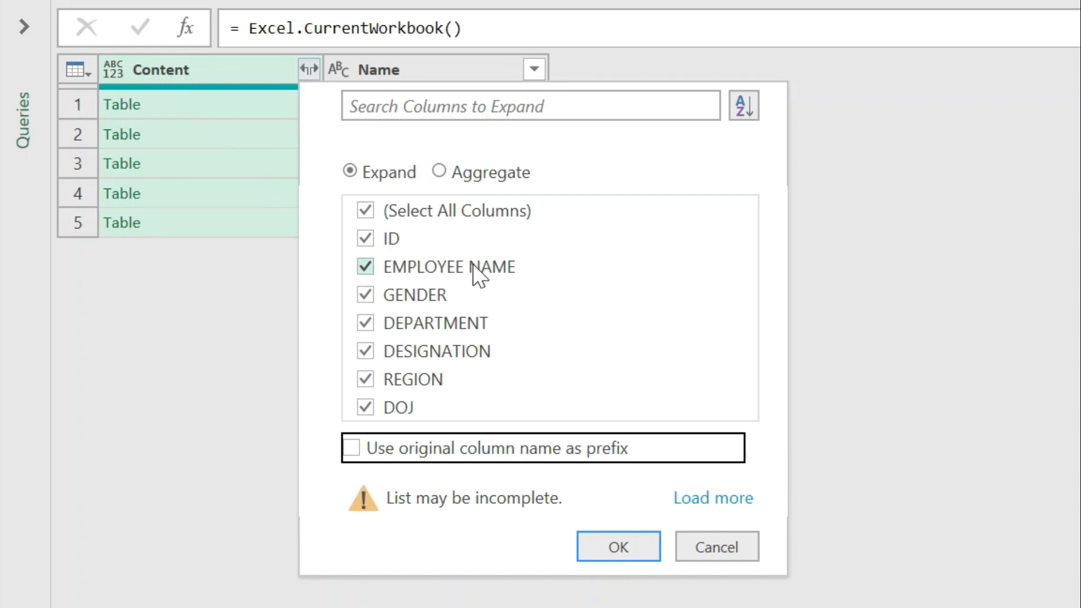
pyautogui.click(595, 544)
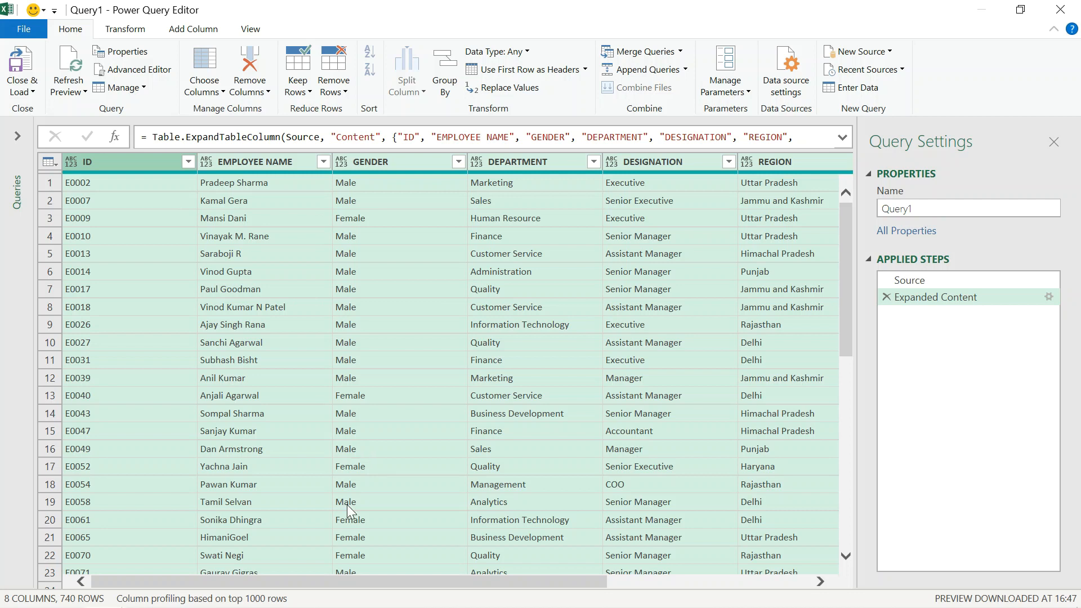
# Check which source tables are listed among the Name column's filter values, leaving the filter unchanged
pyautogui.moveTo(322, 582); pyautogui.dragTo(568, 591)
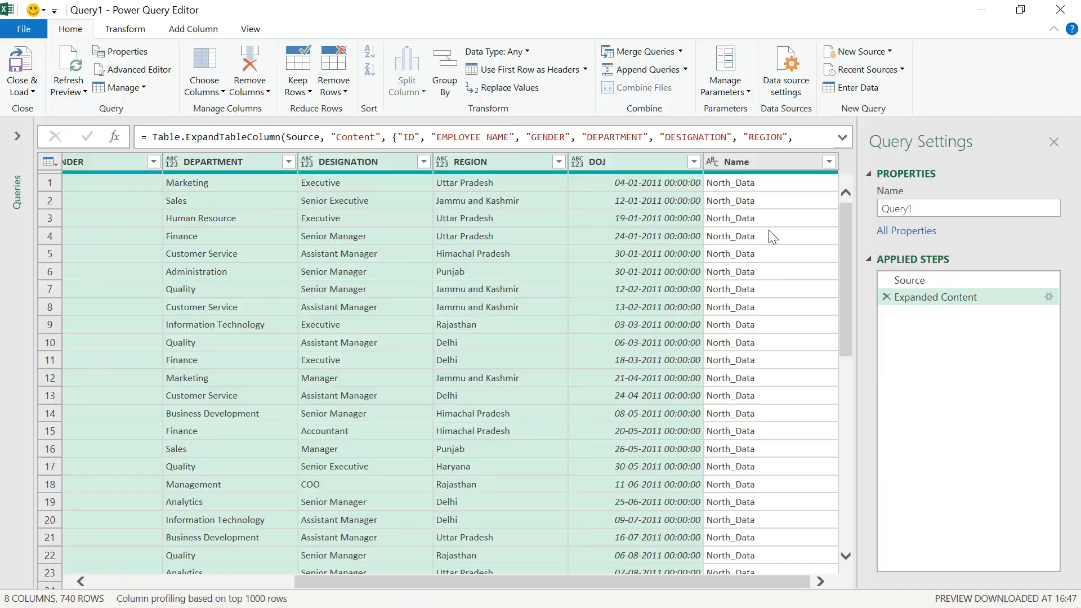
pyautogui.click(705, 220)
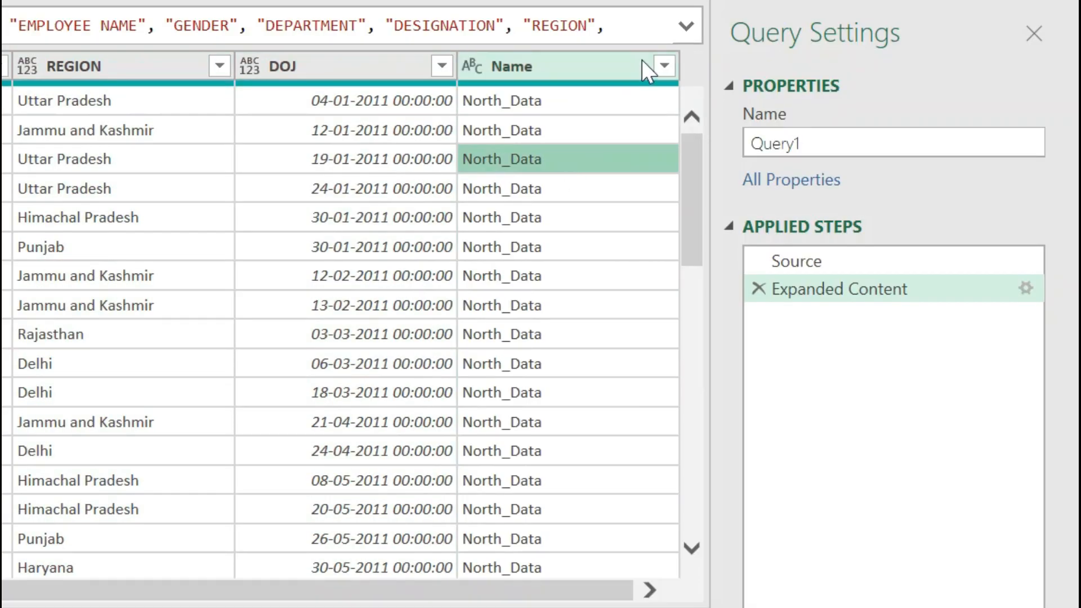
pyautogui.click(664, 65)
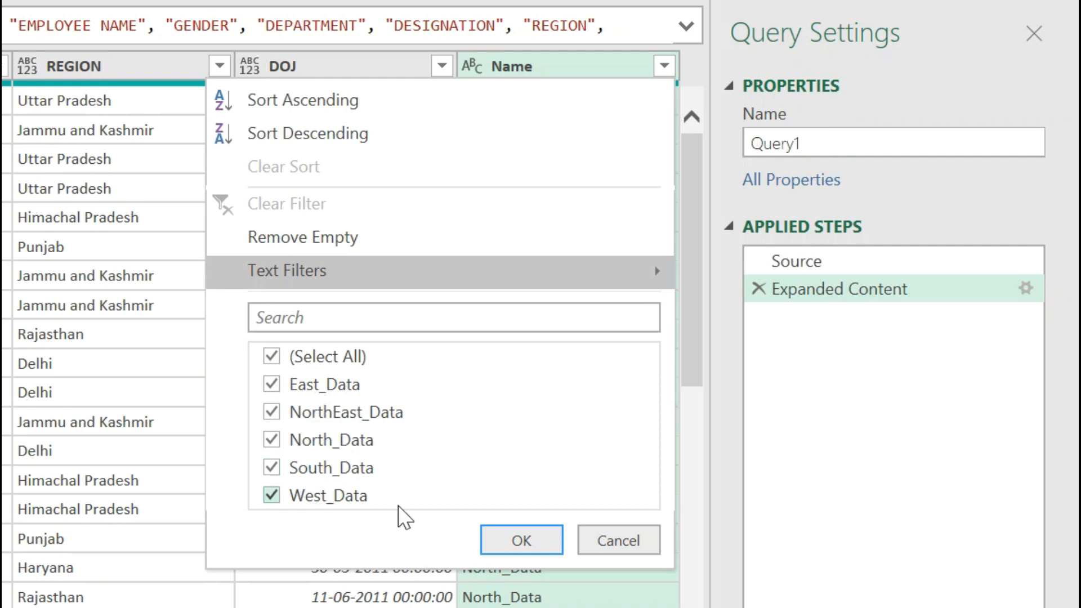
pyautogui.click(600, 541)
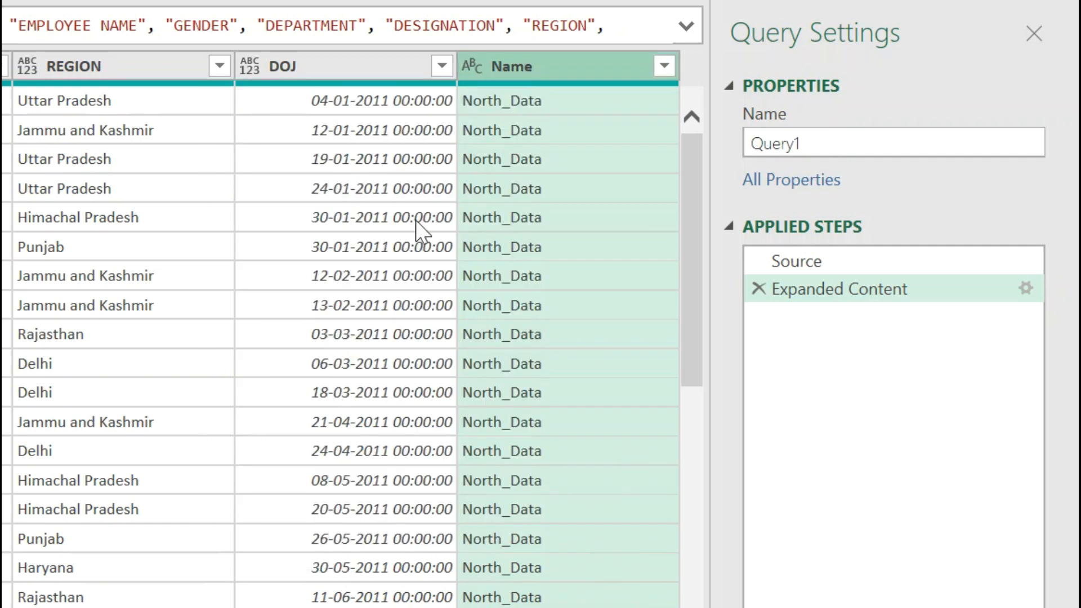
# Move the Name column to the first position, before ID, and rename it Zone
pyautogui.moveTo(493, 582); pyautogui.dragTo(454, 585)
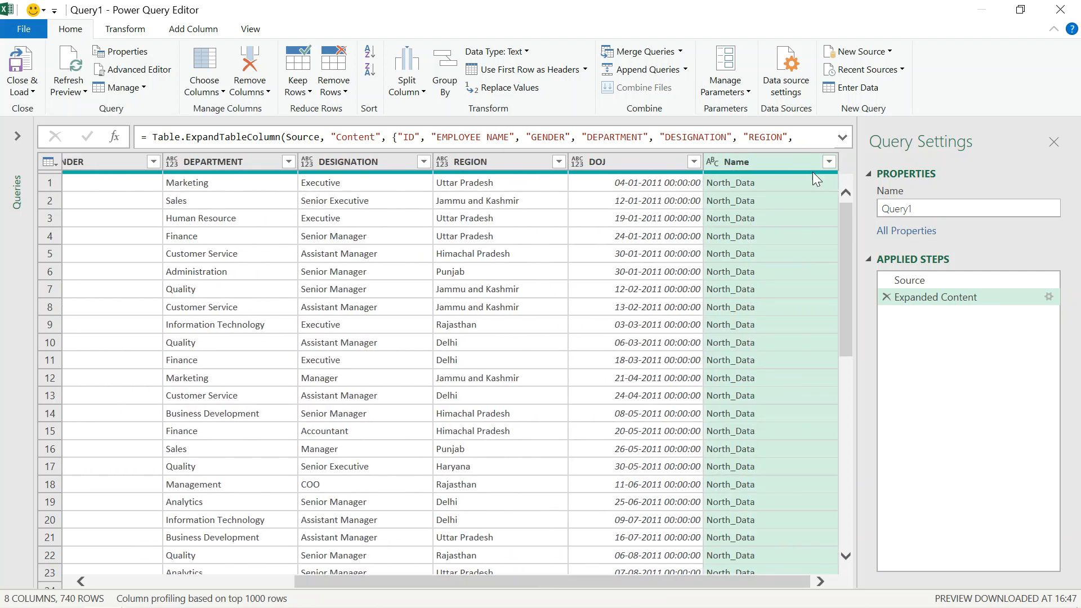
pyautogui.moveTo(394, 192); pyautogui.dragTo(104, 163)
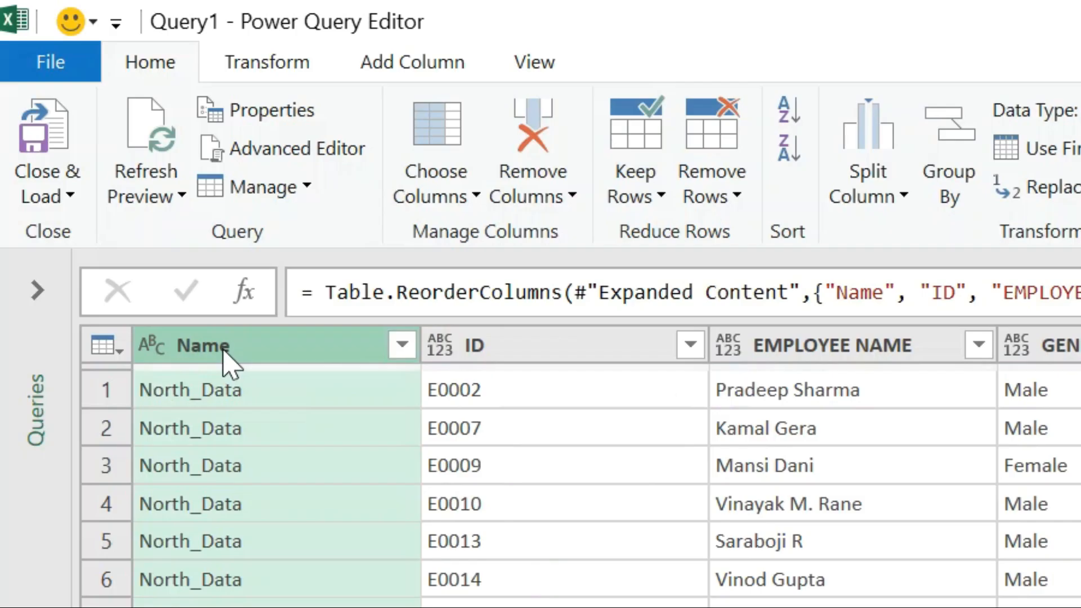
pyautogui.doubleClick(104, 163)
pyautogui.write('Zone')
pyautogui.press('Return')
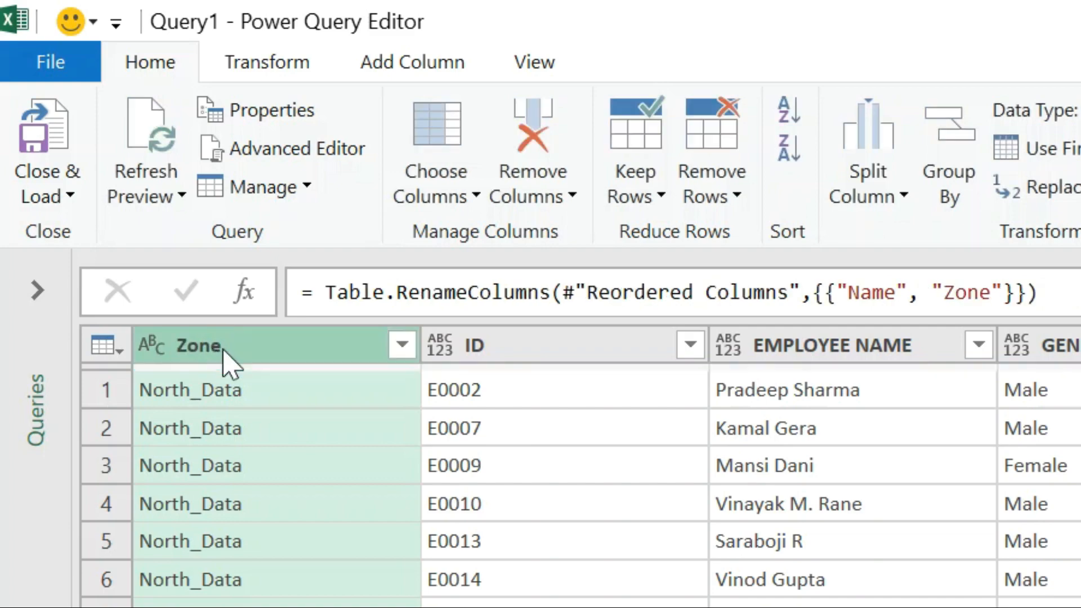
# Change the data type of the DOJ column to Date
pyautogui.click(236, 400)
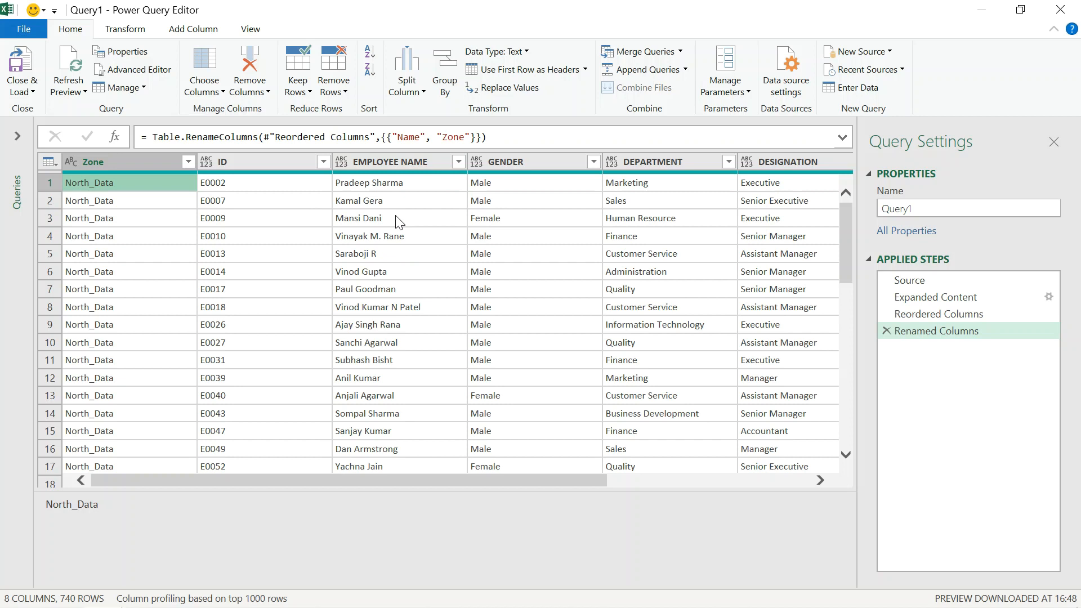
pyautogui.moveTo(352, 483); pyautogui.dragTo(610, 488)
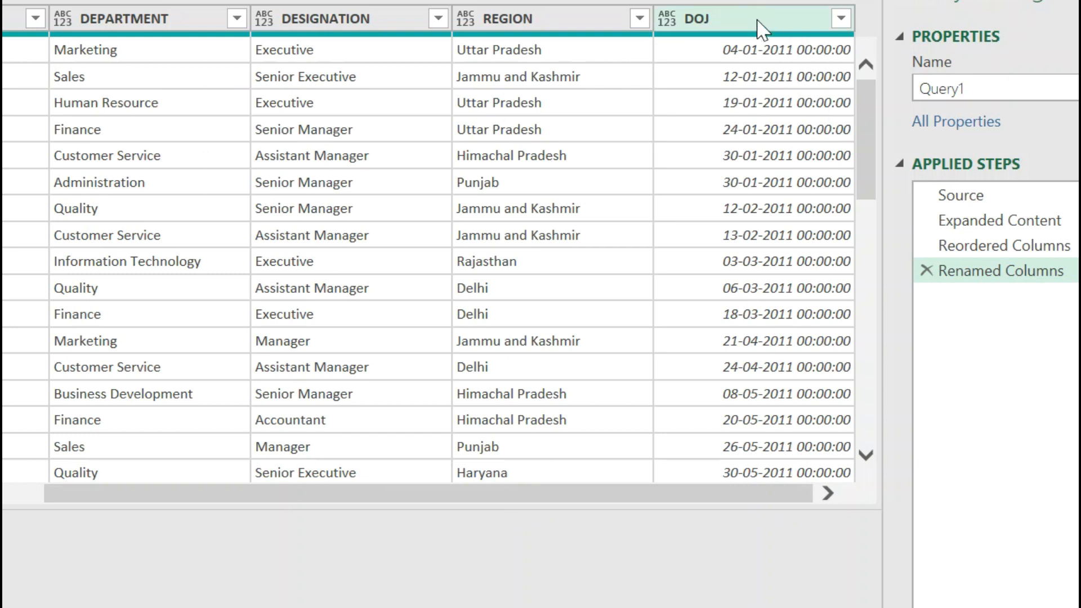
pyautogui.click(757, 28)
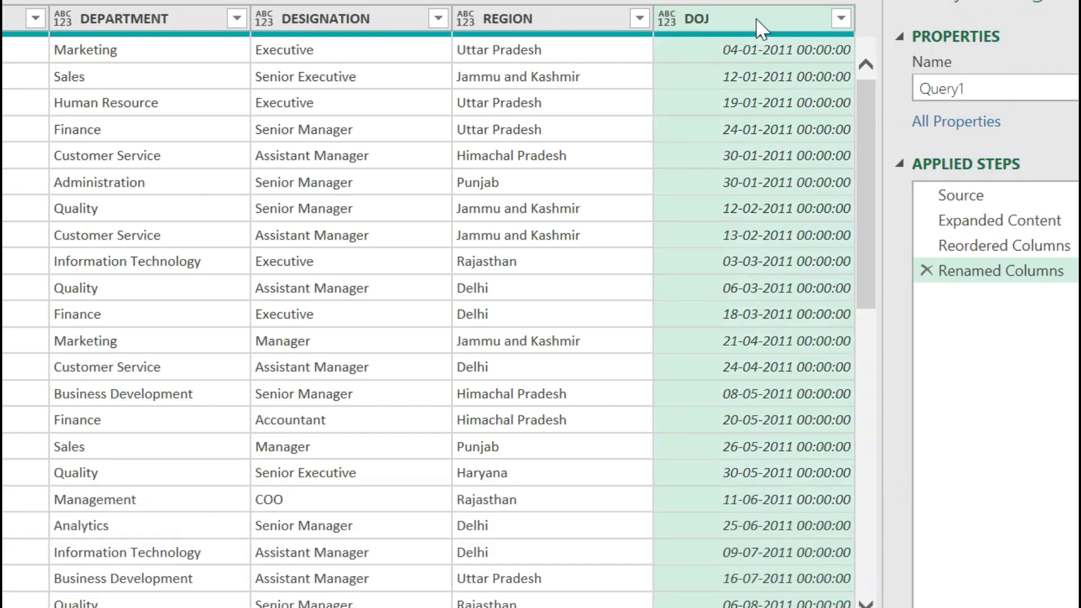
pyautogui.rightClick(759, 28)
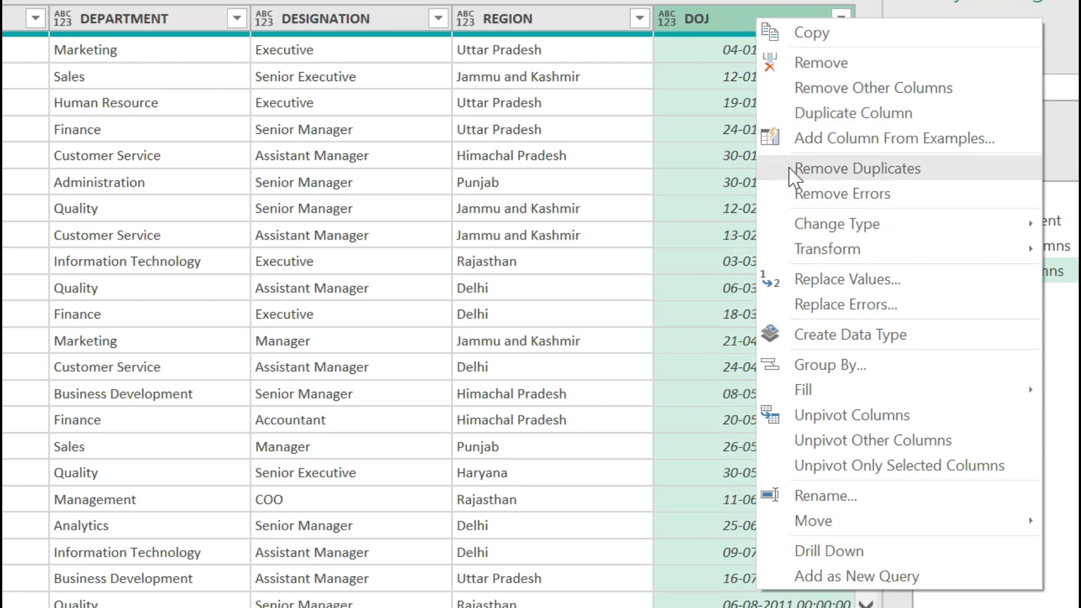
pyautogui.moveTo(797, 231)
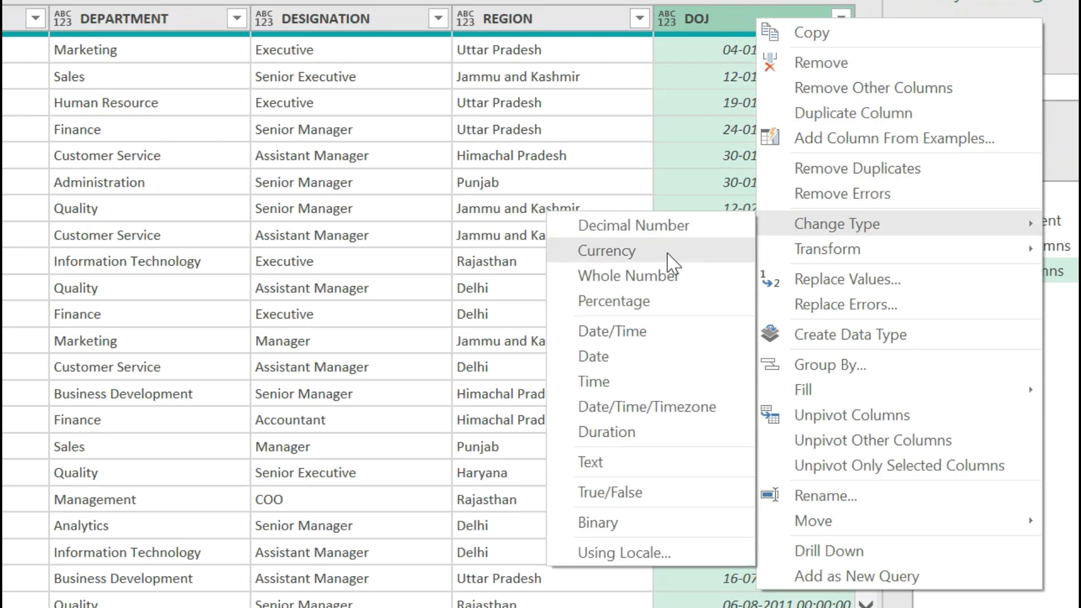
pyautogui.click(580, 358)
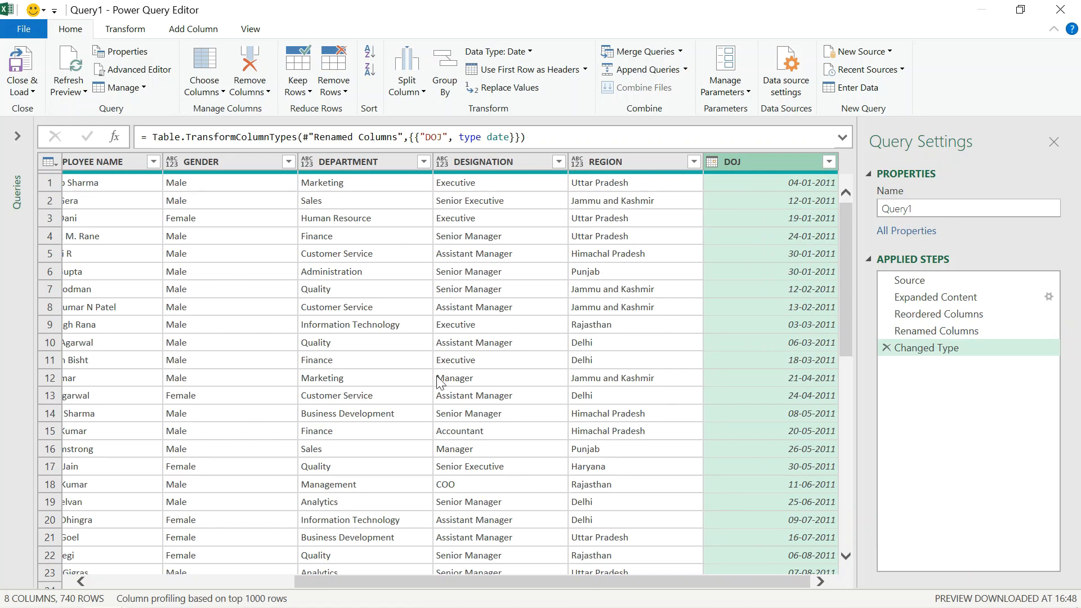
# Close the query editor and load the combined data into a new worksheet
pyautogui.moveTo(369, 588); pyautogui.dragTo(116, 594)
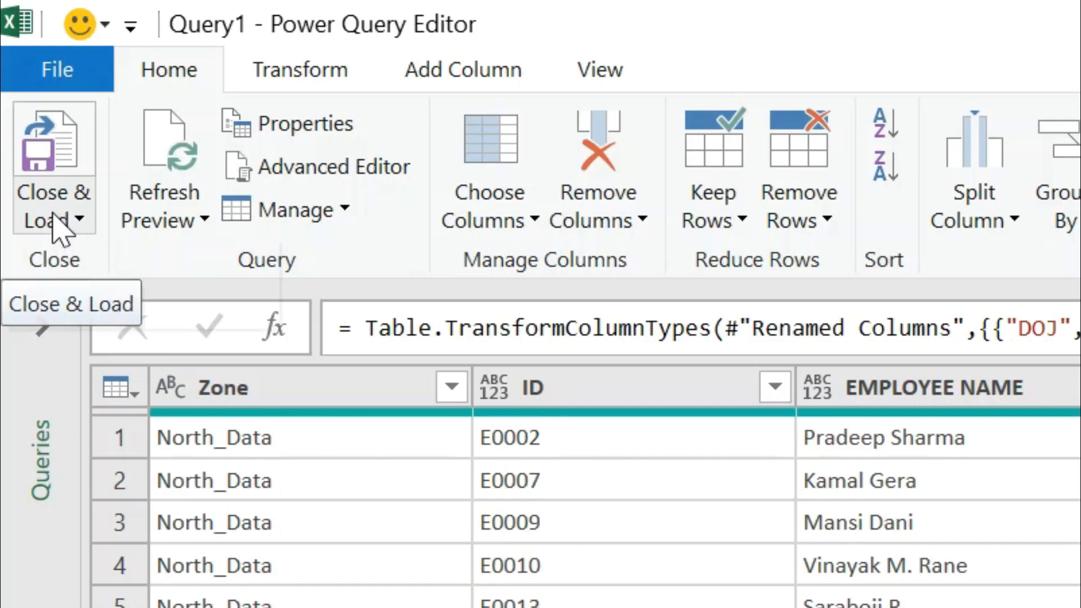
pyautogui.click(54, 226)
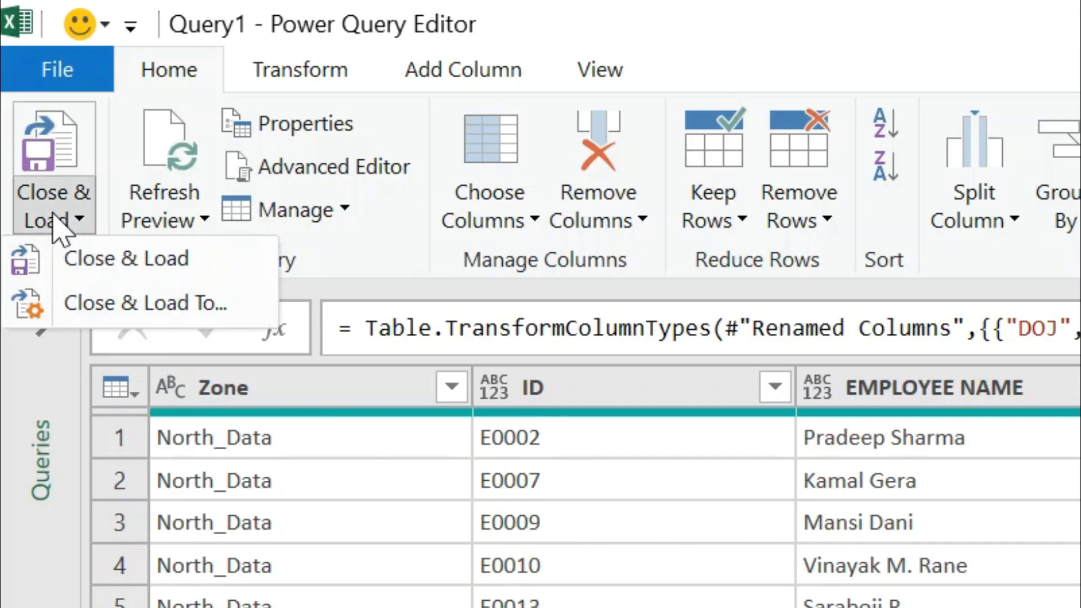
pyautogui.click(150, 270)
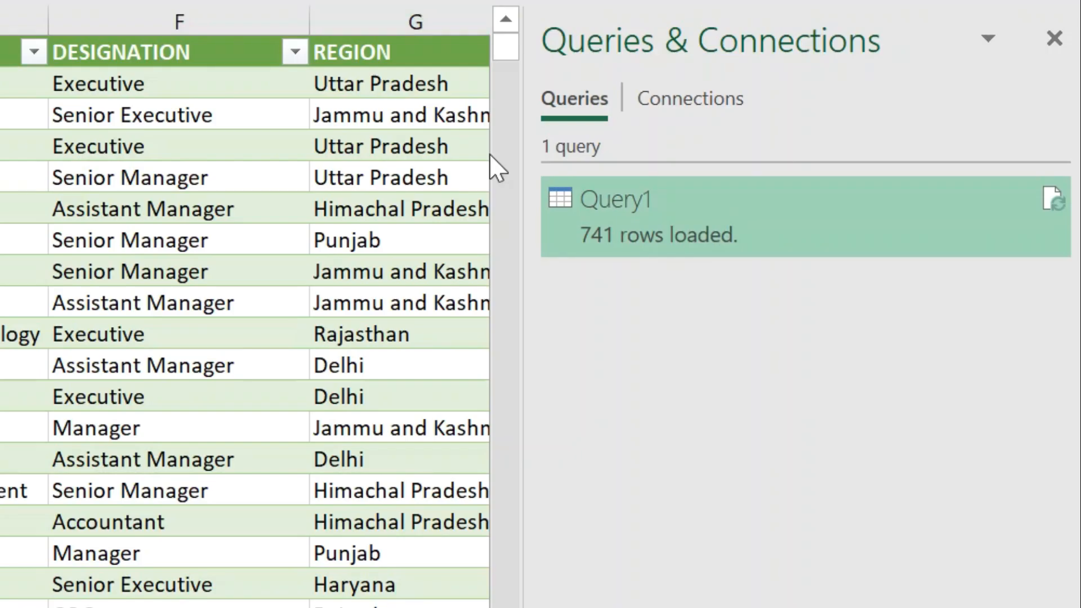
# Examine the loaded query and the source names listed in the Zone column's filter, leaving the data unfiltered
pyautogui.moveTo(676, 207)
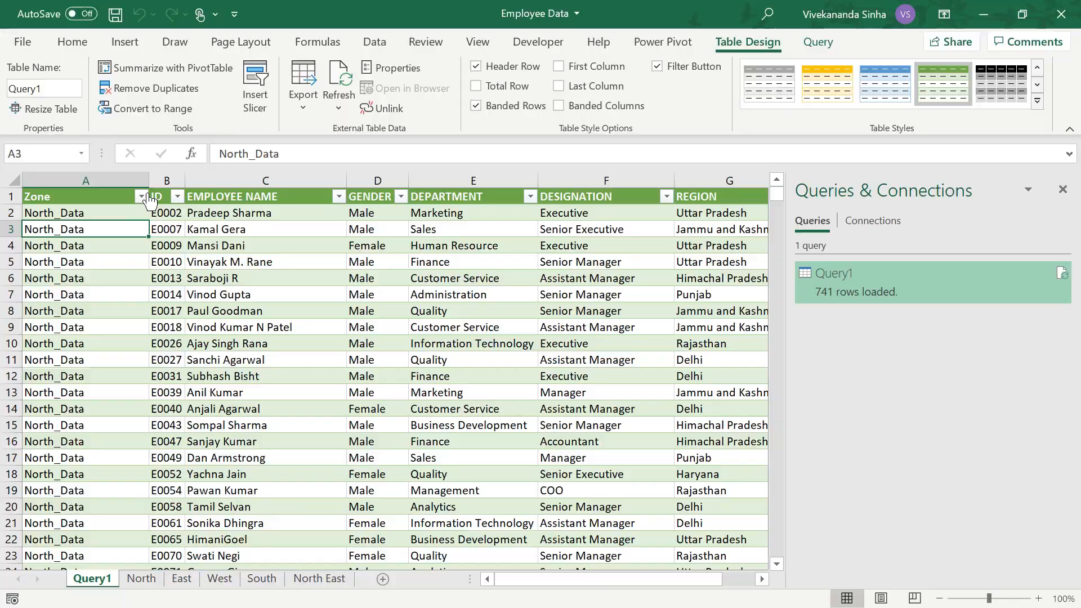
pyautogui.click(141, 196)
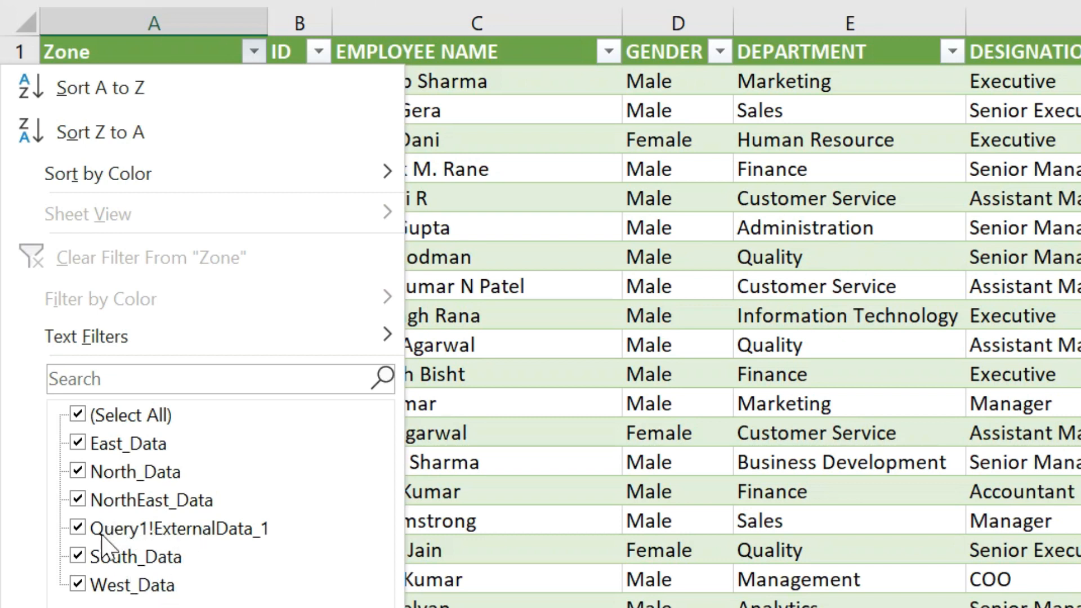
pyautogui.click(501, 301)
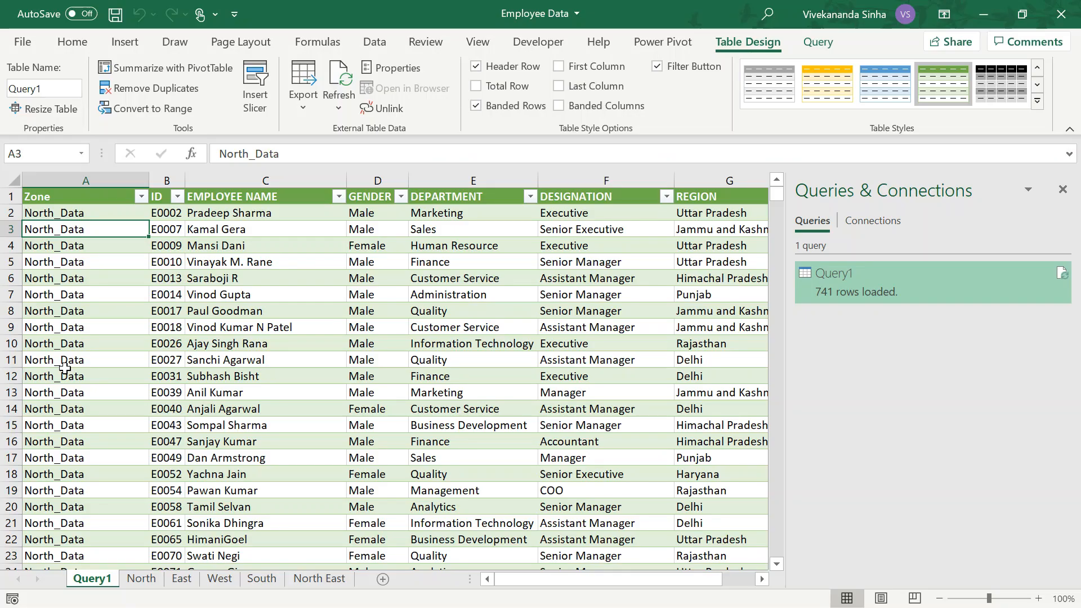
pyautogui.click(141, 197)
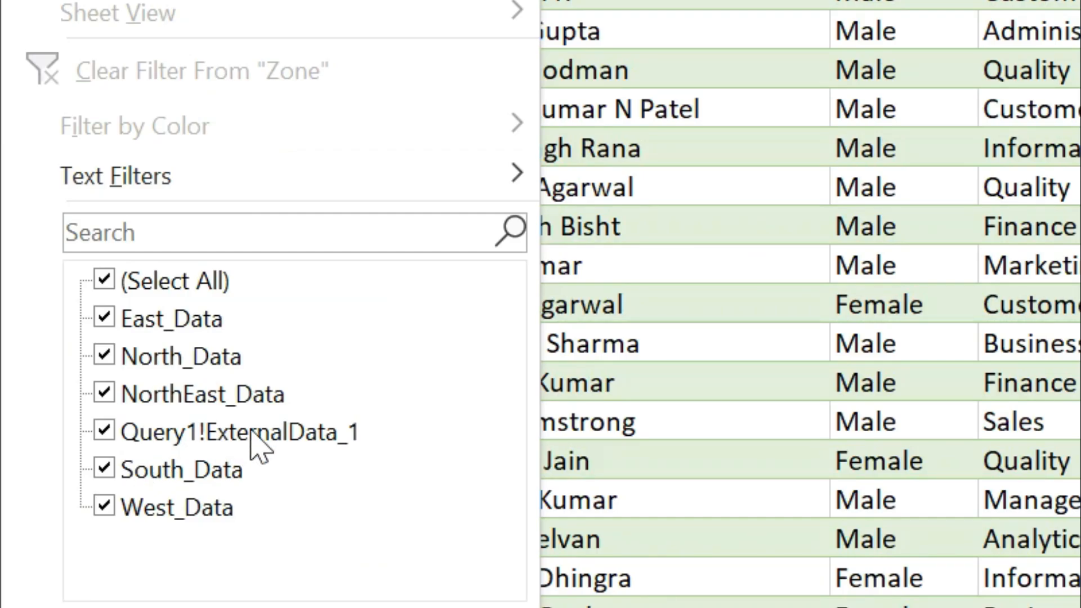
pyautogui.click(726, 142)
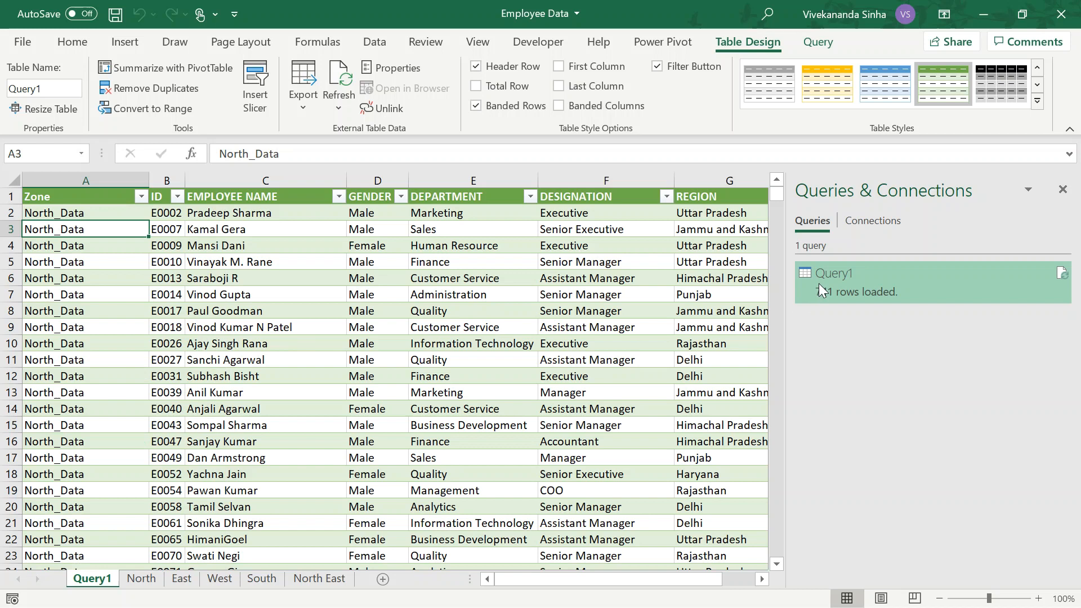
# Reopen Query1 for editing, go back to its Source step and refresh the preview
pyautogui.doubleClick(849, 273)
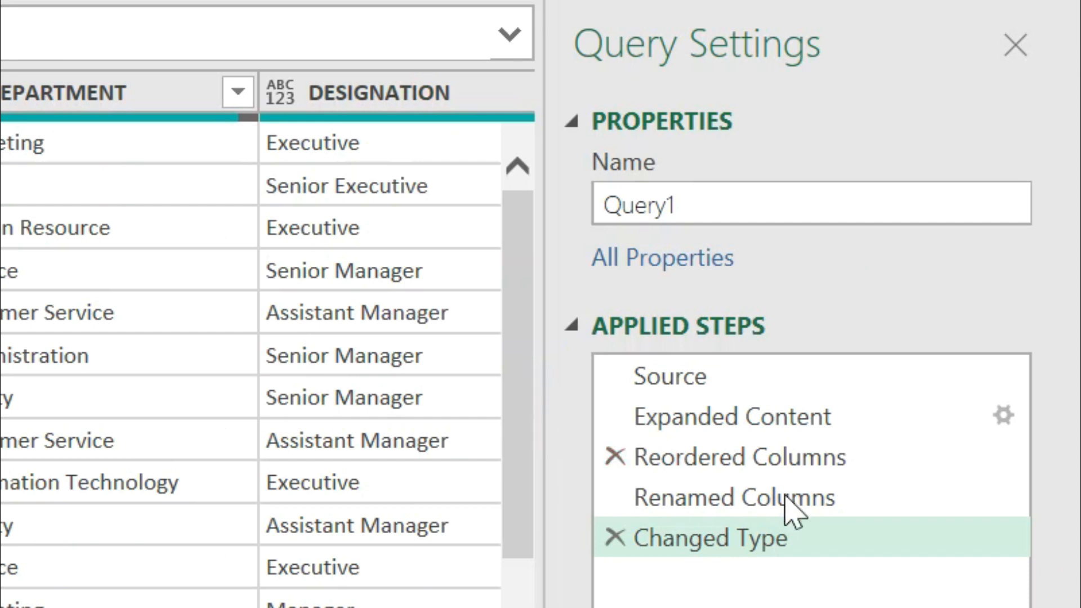
pyautogui.click(702, 381)
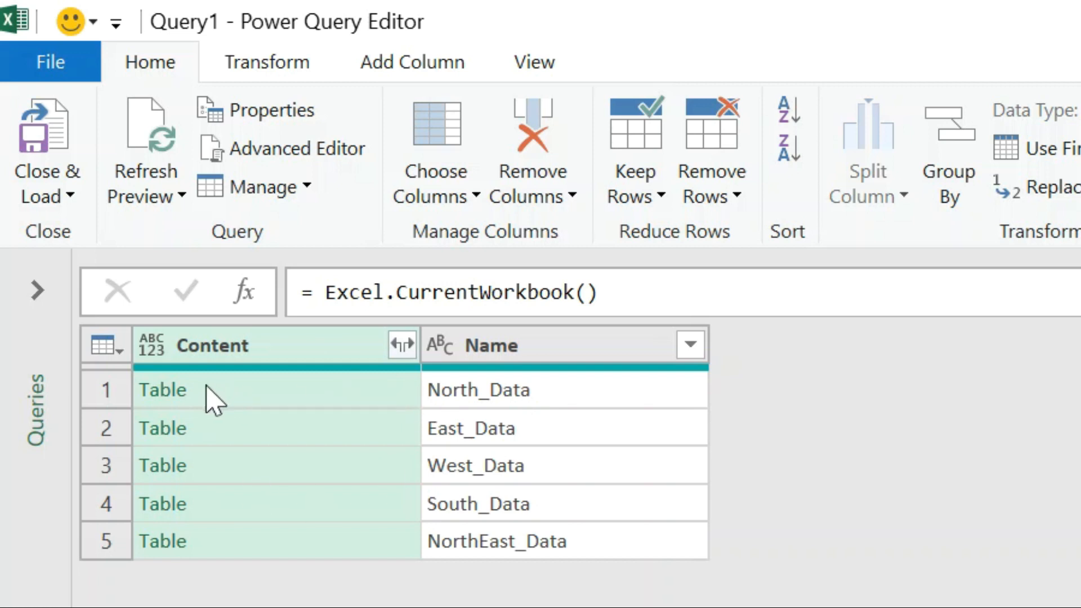
pyautogui.click(157, 205)
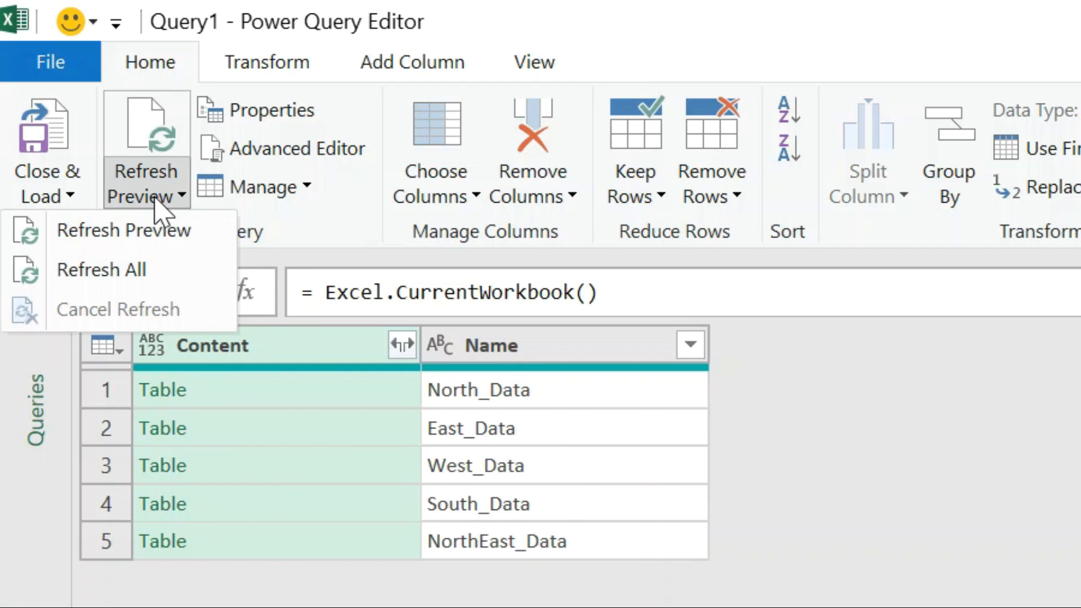
pyautogui.click(157, 243)
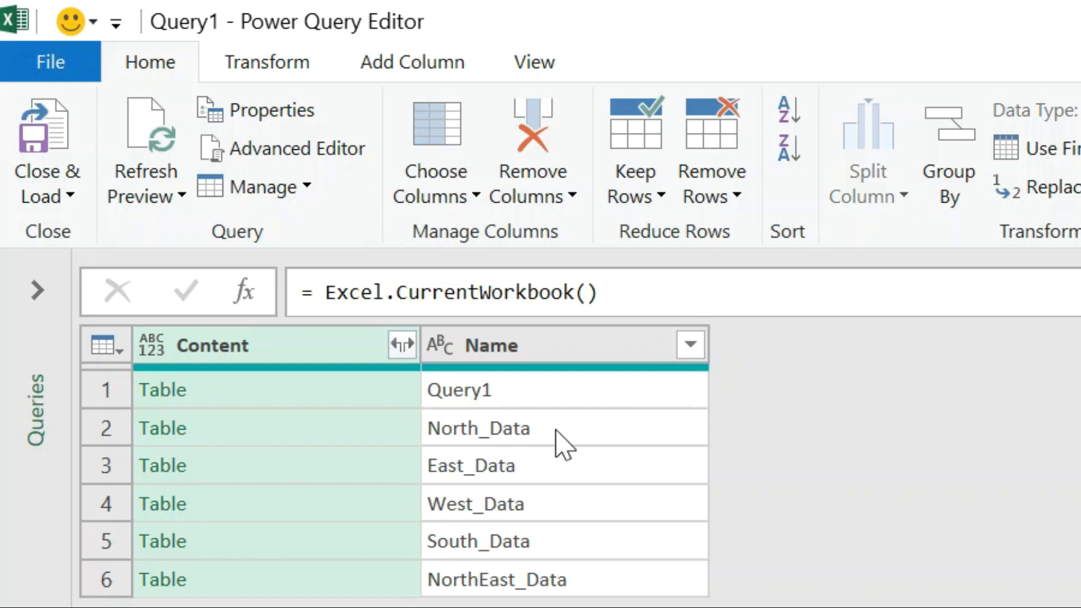
# Insert a filter step after Source that keeps only rows whose Name ends with _Data
pyautogui.click(603, 423)
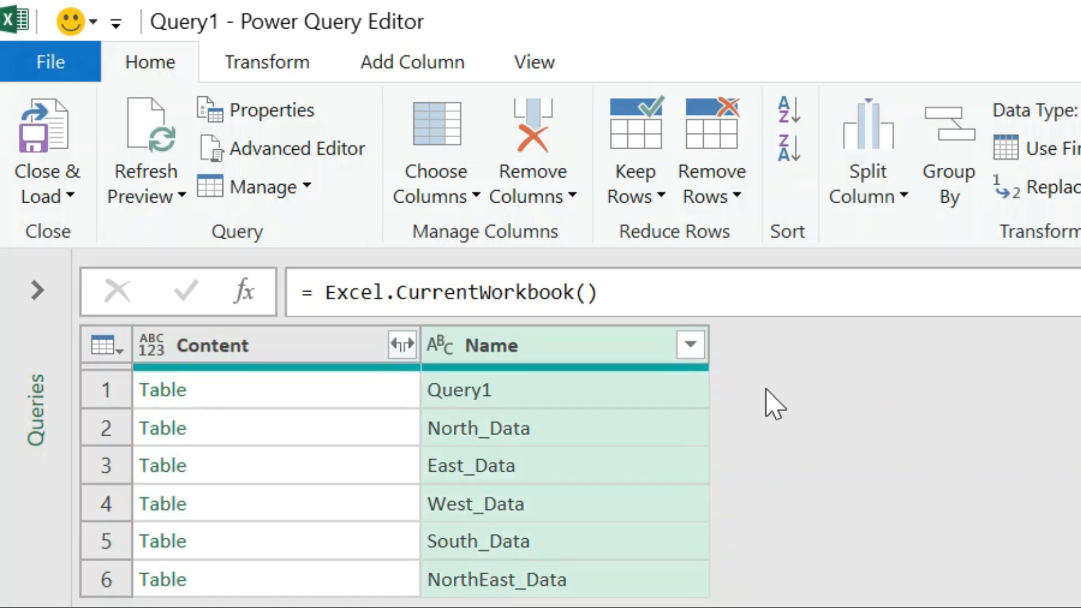
pyautogui.click(690, 344)
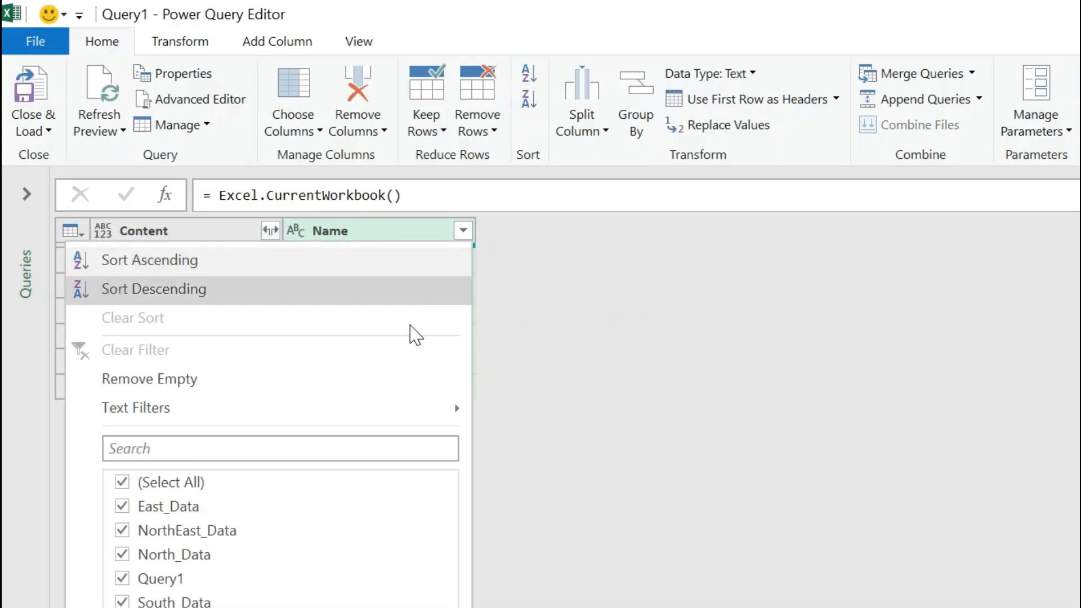
pyautogui.moveTo(434, 409)
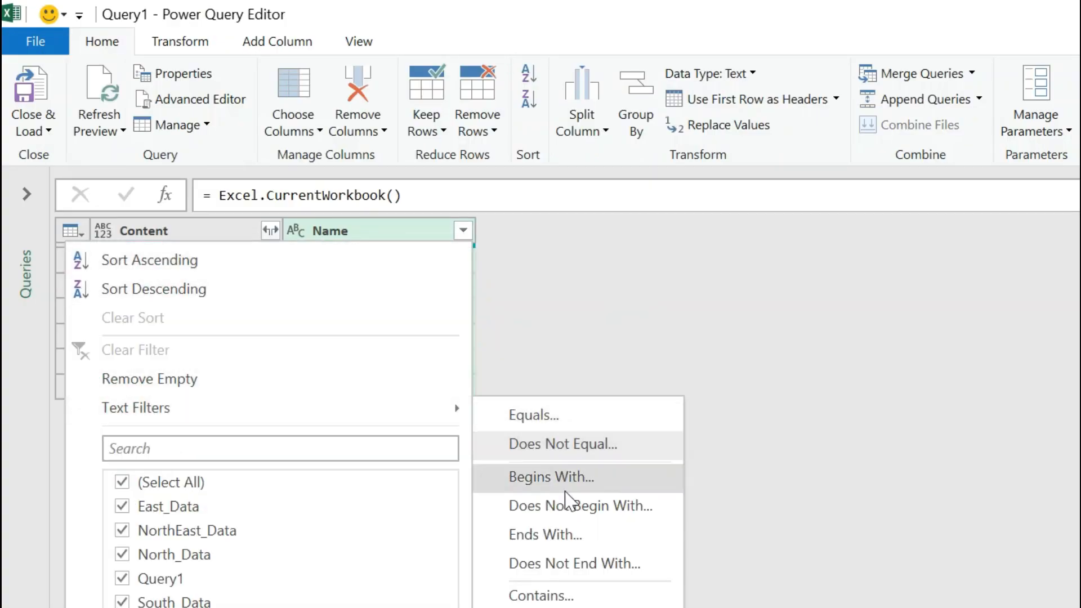
pyautogui.click(557, 534)
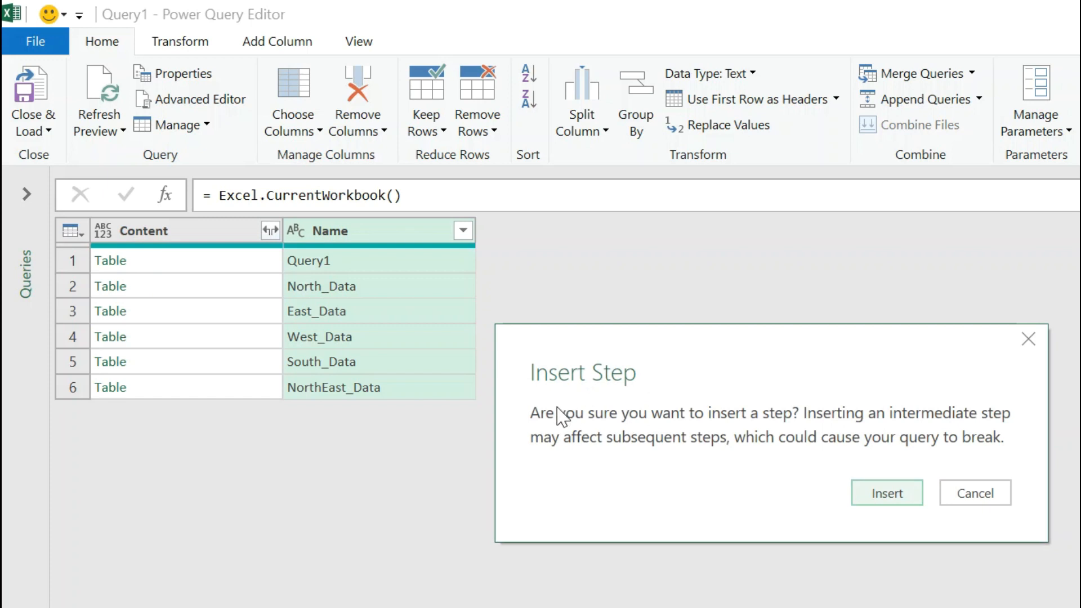
pyautogui.click(880, 495)
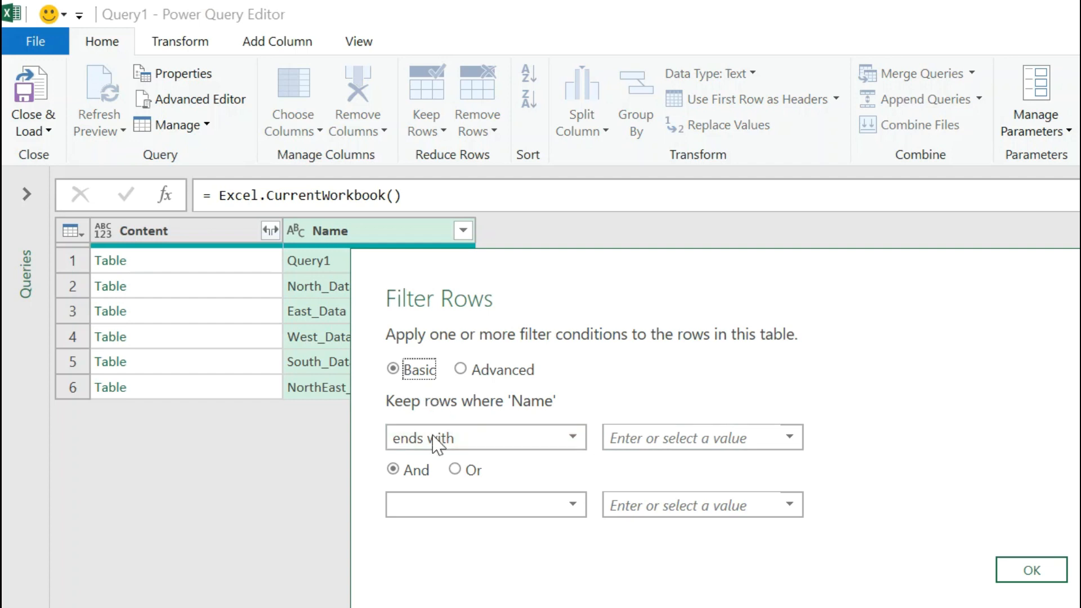
pyautogui.click(642, 438)
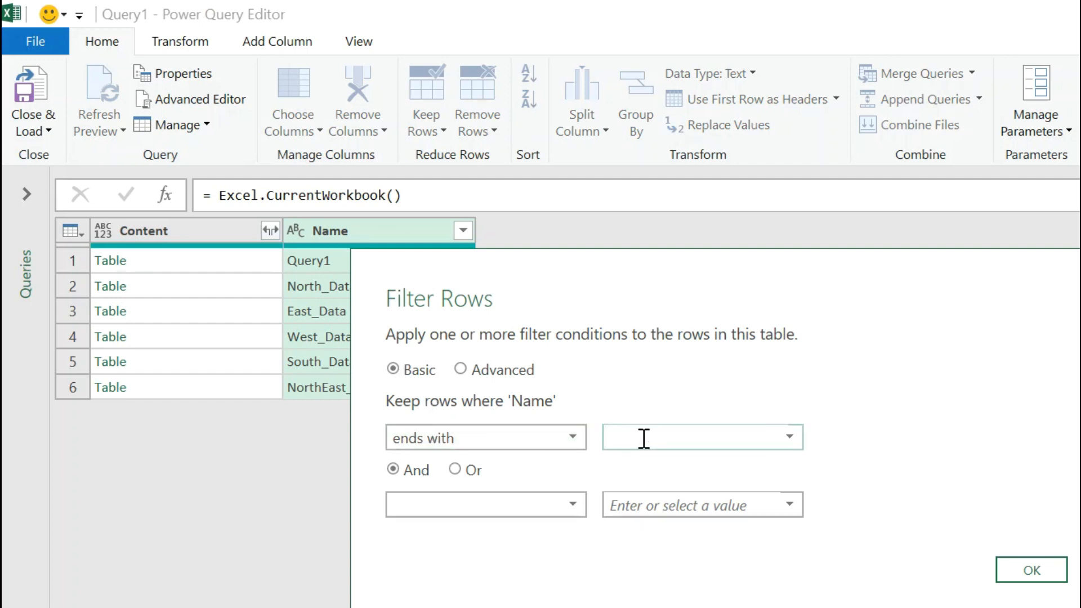
pyautogui.write('_Data')
pyautogui.click(1031, 570)
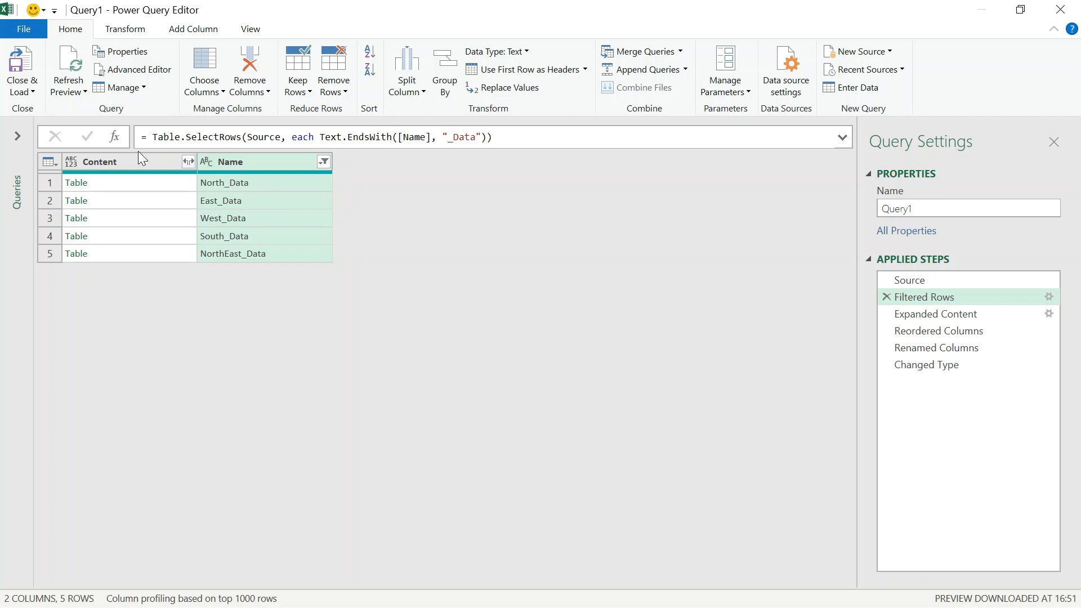
# Close the query editor keeping the changes, and check the source names listed in the loaded table's Zone filter
pyautogui.click(1051, 11)
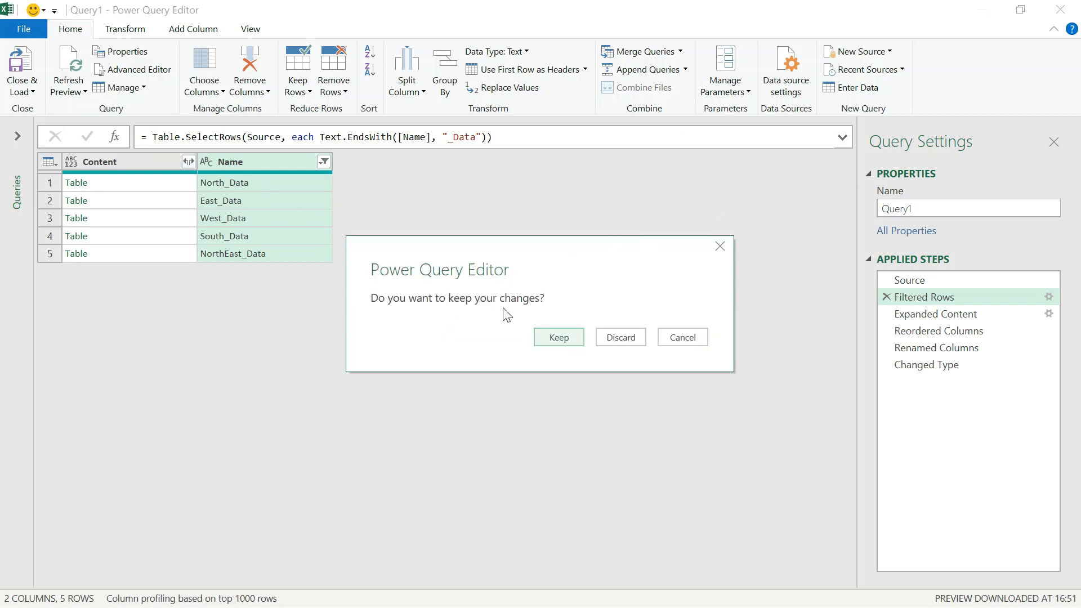
pyautogui.click(557, 337)
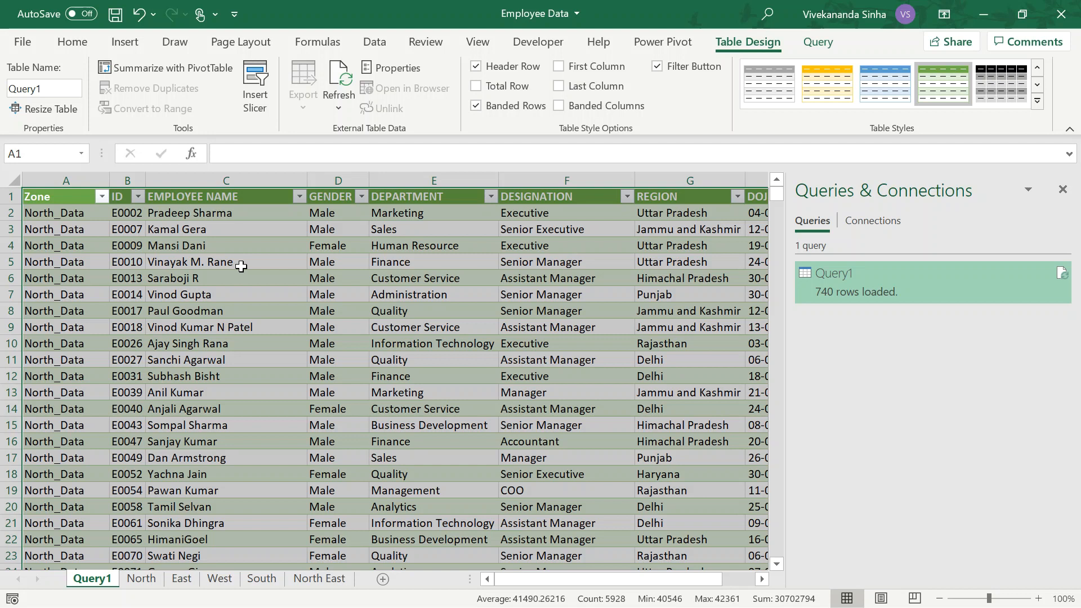
pyautogui.moveTo(838, 294)
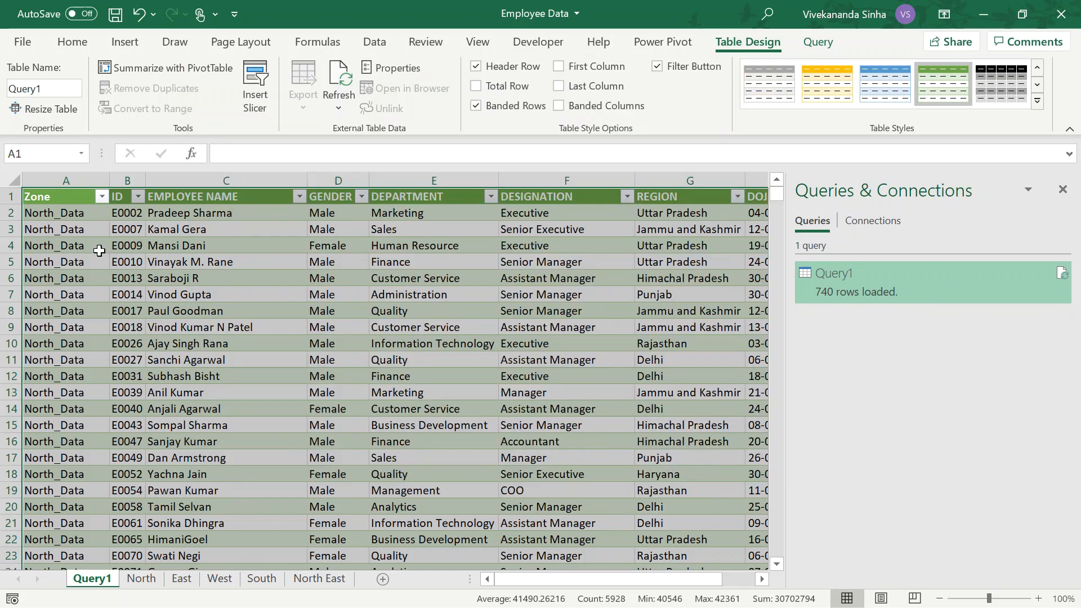
pyautogui.click(90, 250)
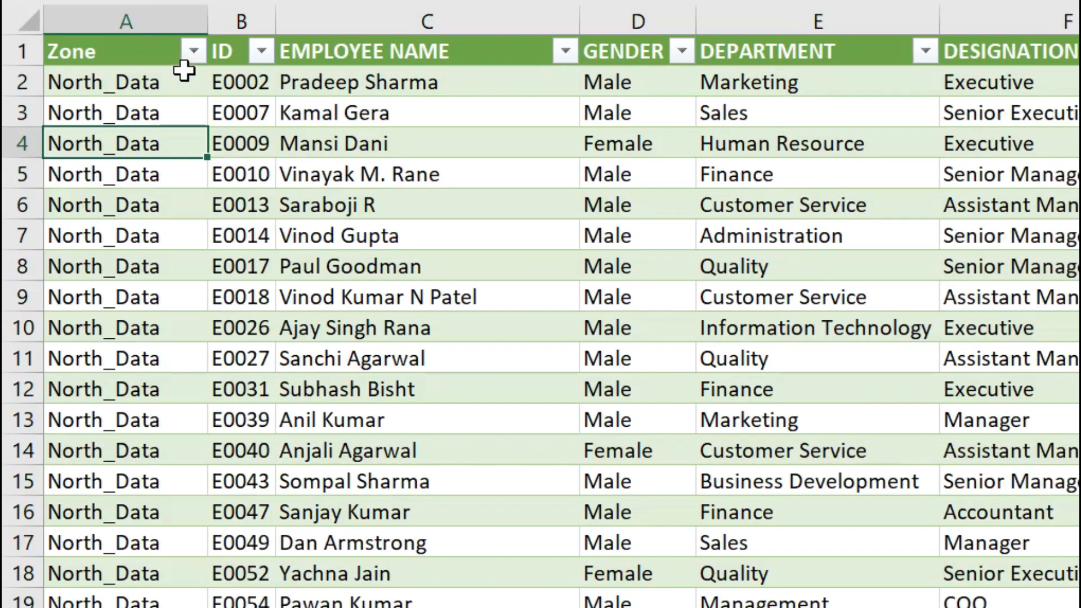
pyautogui.click(193, 53)
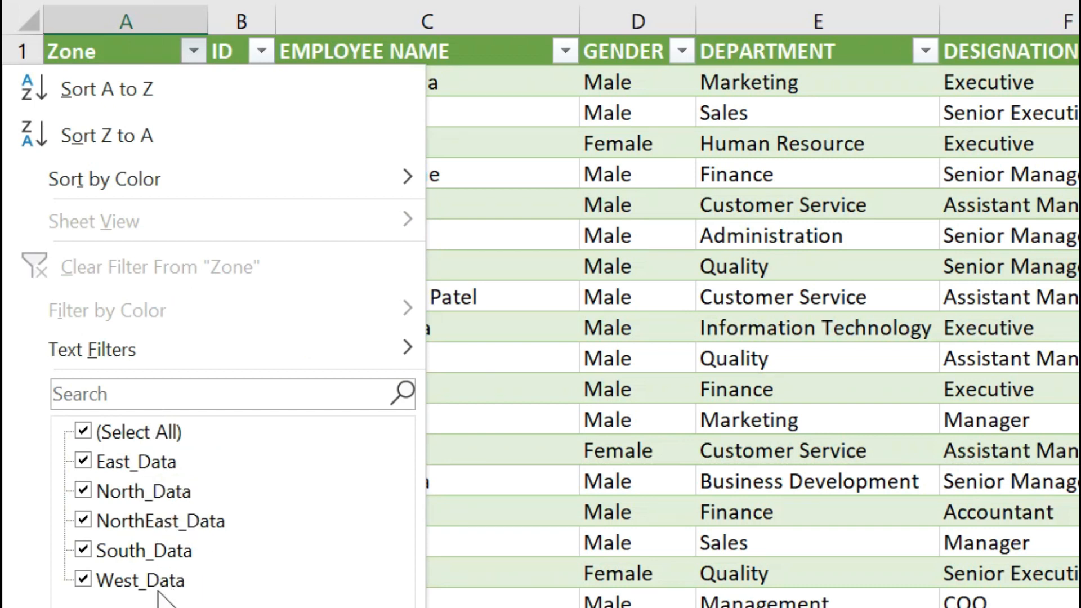
pyautogui.click(542, 310)
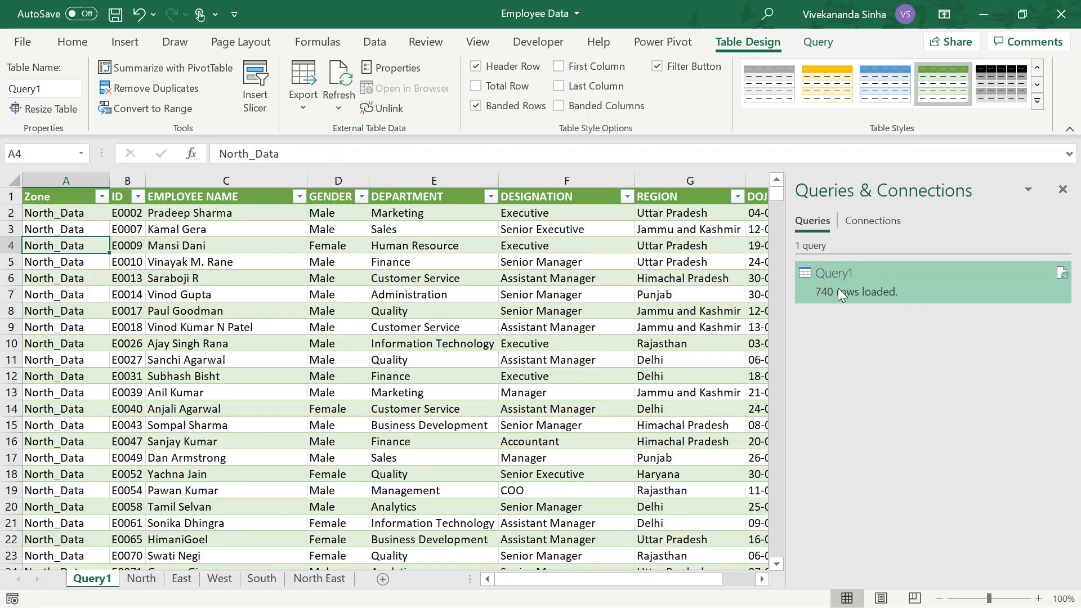
# Reopen Query1 for editing and replace _Data with nothing in the Zone column
pyautogui.doubleClick(837, 288)
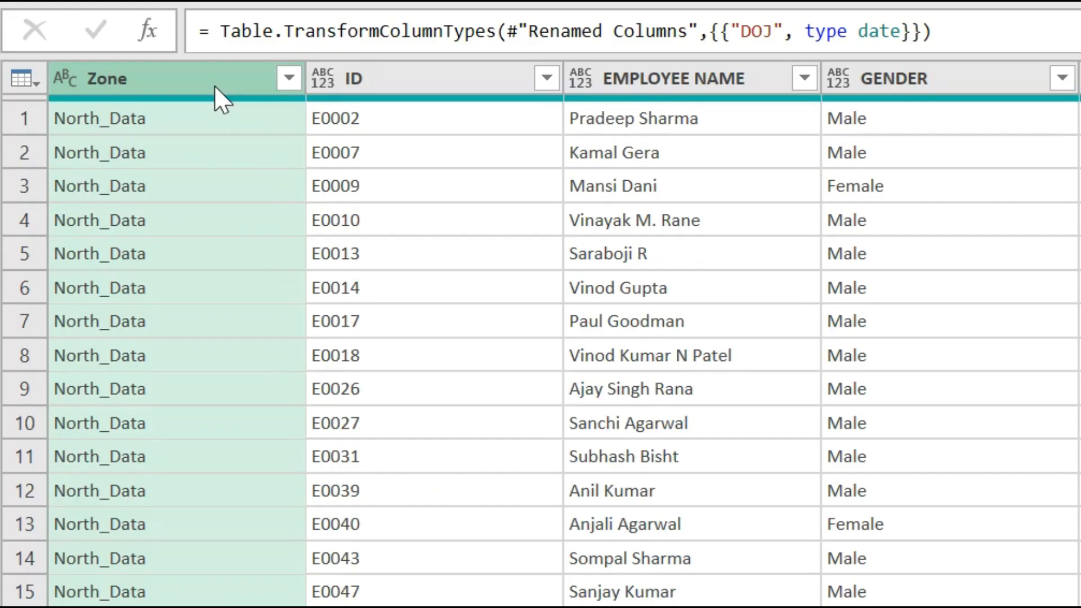
pyautogui.rightClick(215, 88)
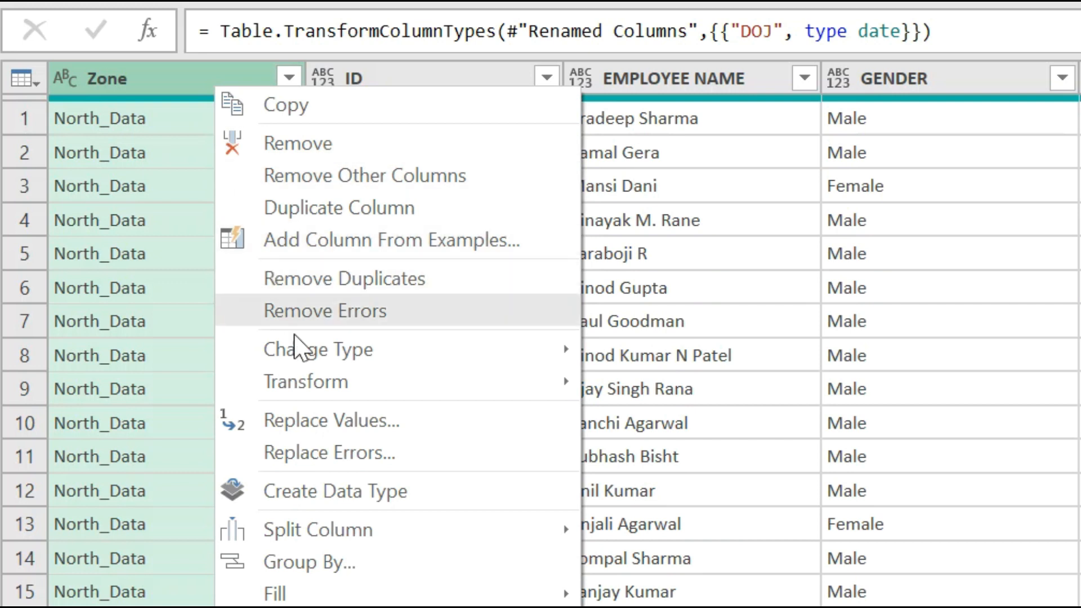
pyautogui.click(294, 421)
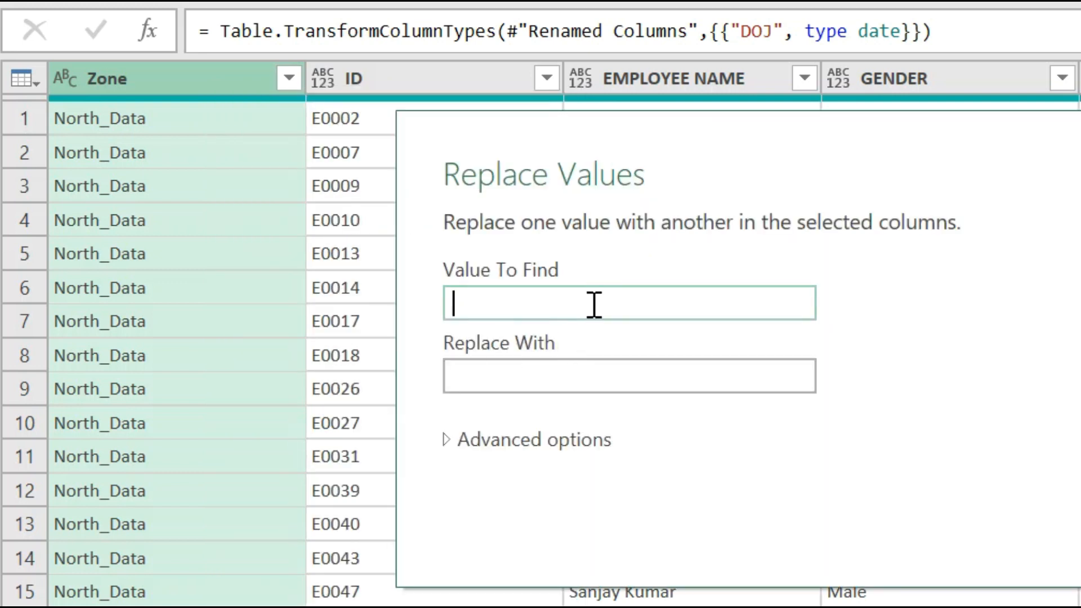
pyautogui.write('_Data')
pyautogui.click(523, 376)
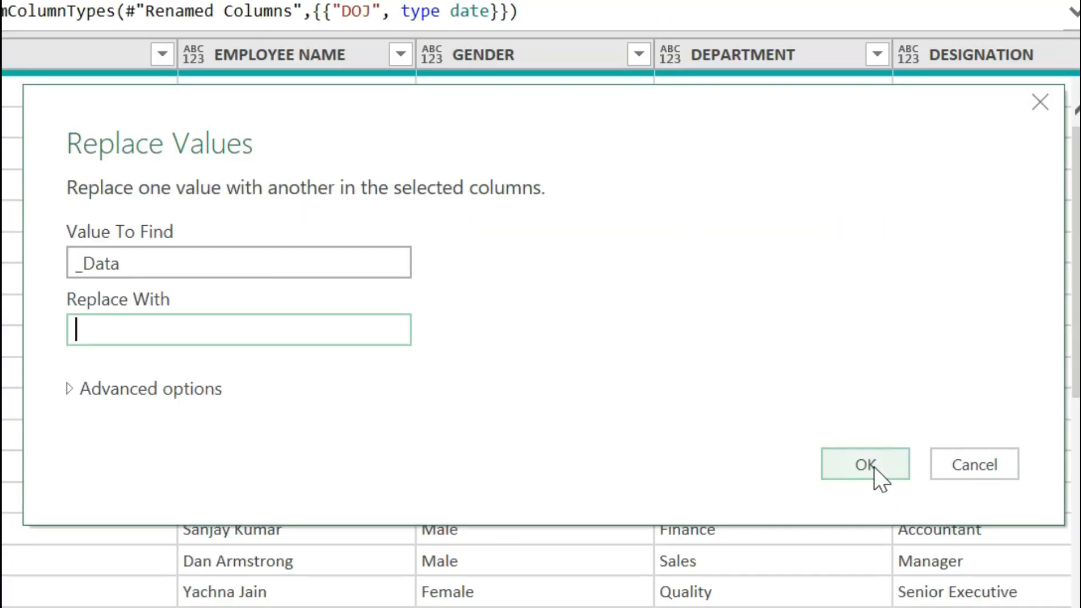
pyautogui.click(811, 466)
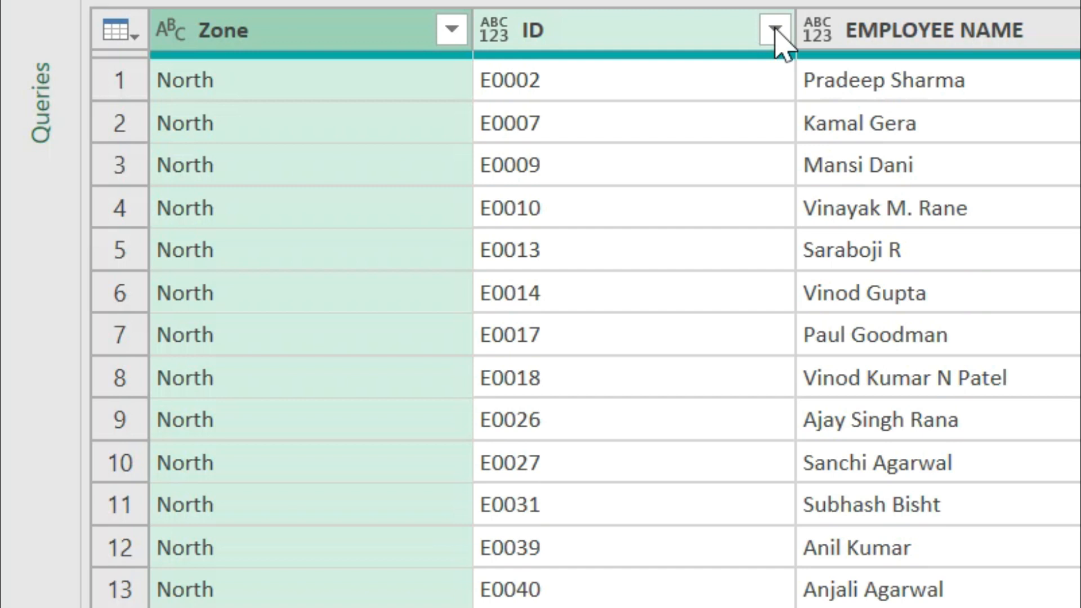
# Sort the query by ID in ascending order and close the editor, keeping the changes
pyautogui.click(324, 162)
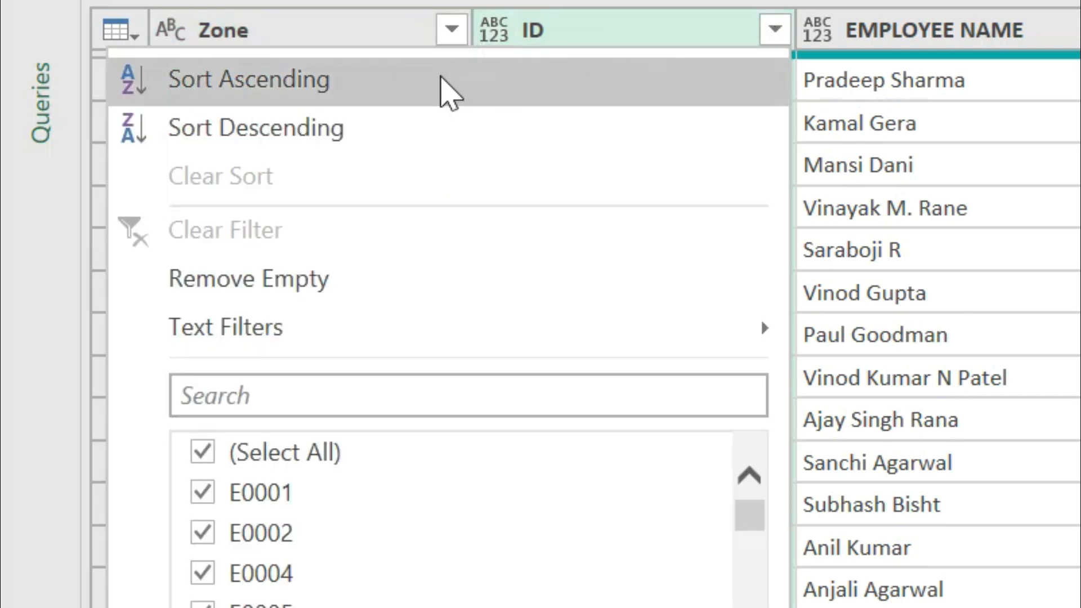
pyautogui.click(442, 79)
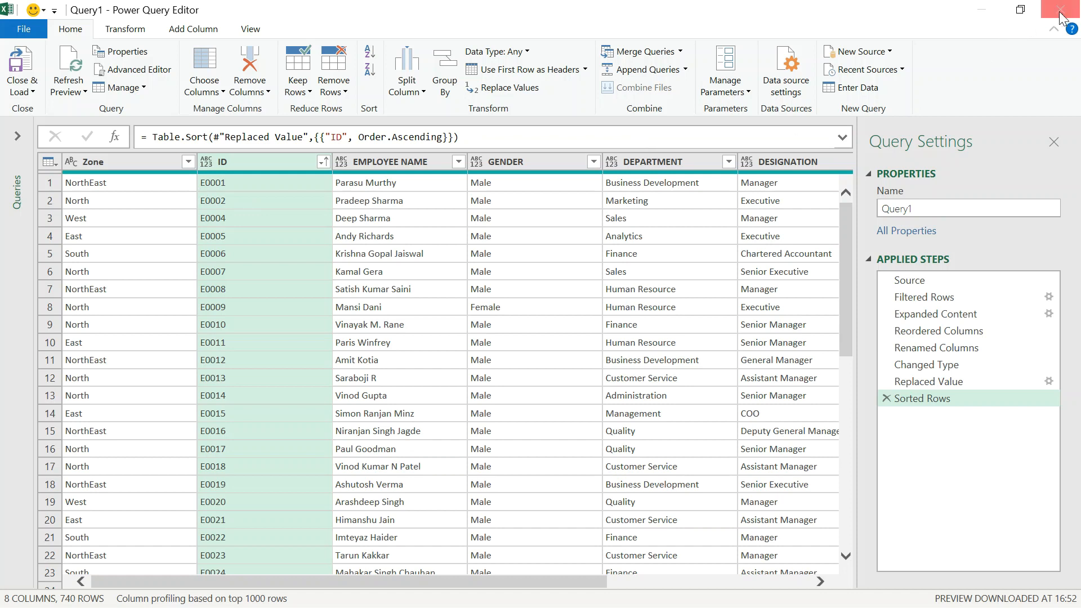
pyautogui.click(1061, 16)
pyautogui.click(558, 338)
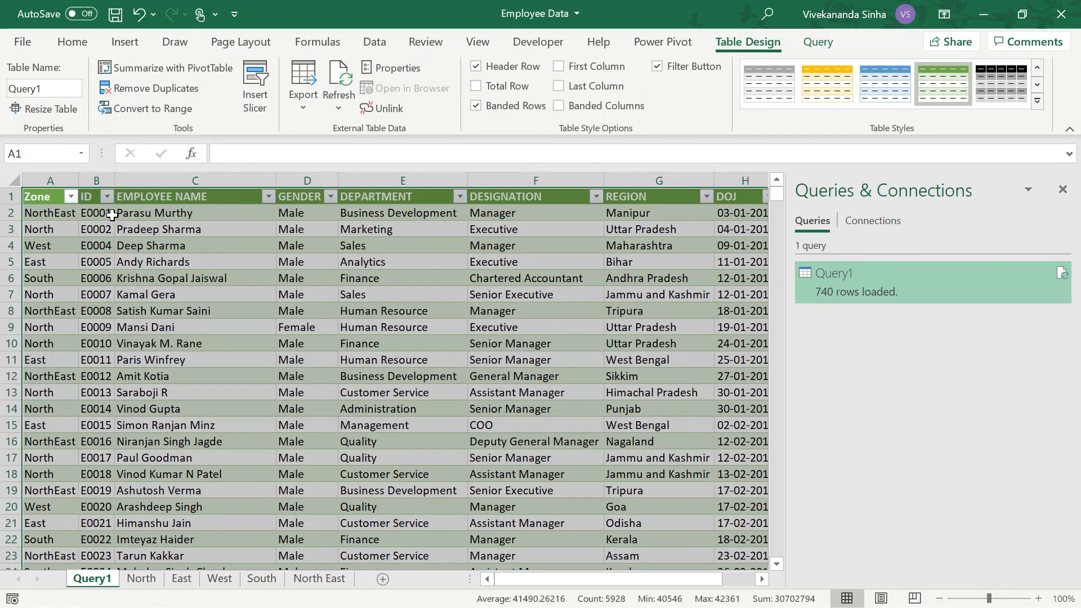
# View the North sheet's source table, return to the Query1 sheet and refresh the combined table
pyautogui.click(141, 579)
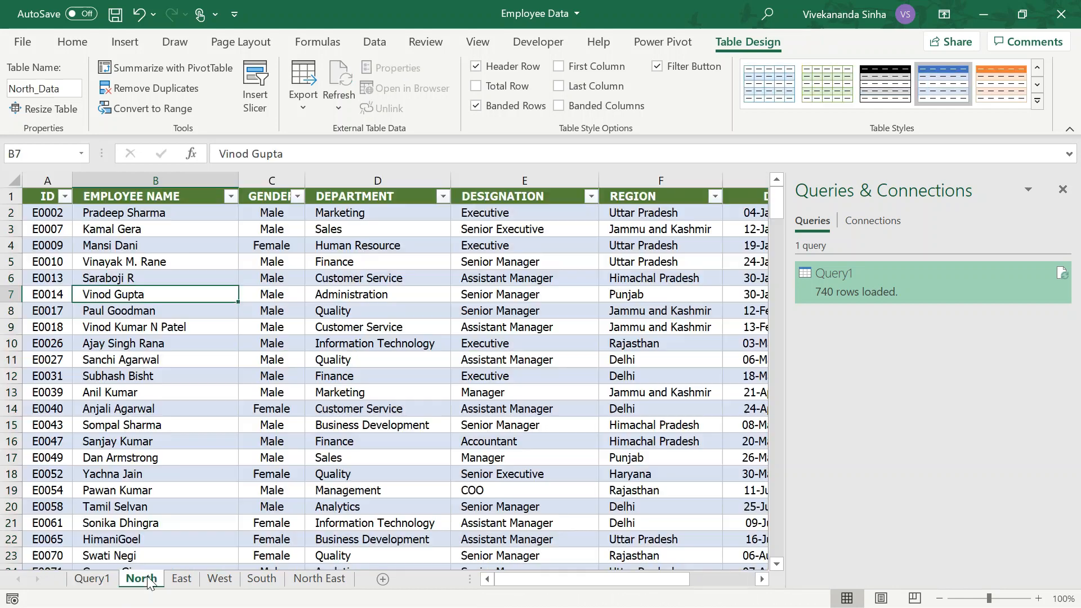
pyautogui.click(92, 579)
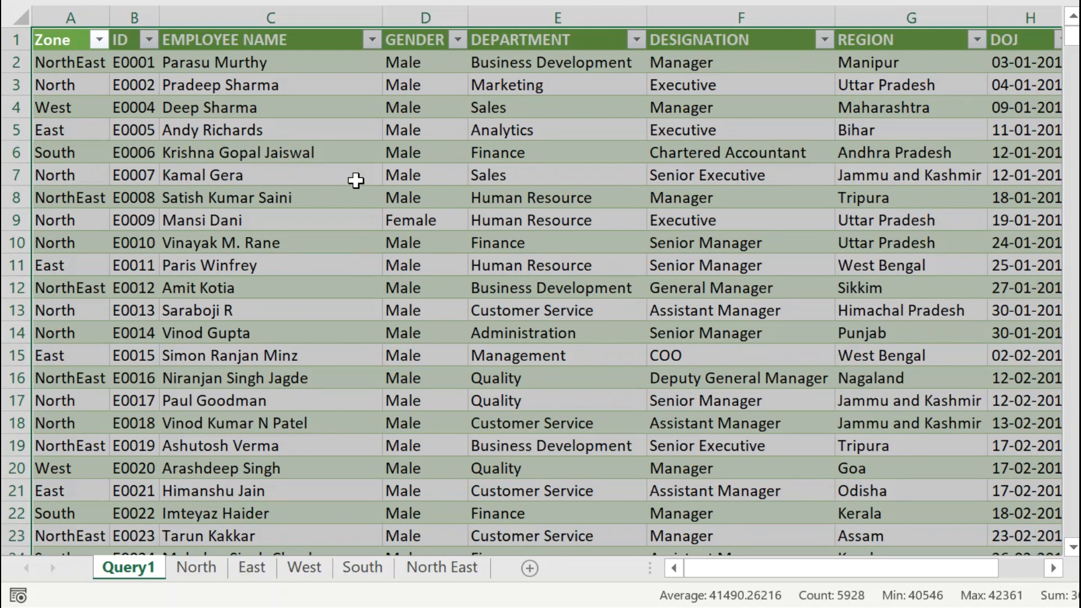
pyautogui.click(356, 178)
pyautogui.rightClick(356, 178)
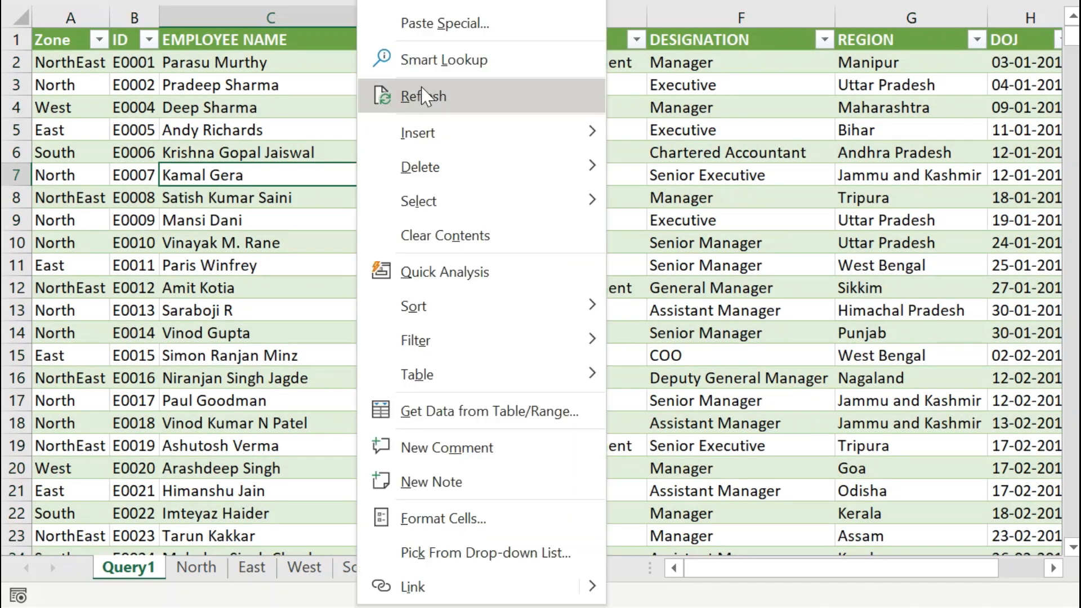
pyautogui.click(436, 92)
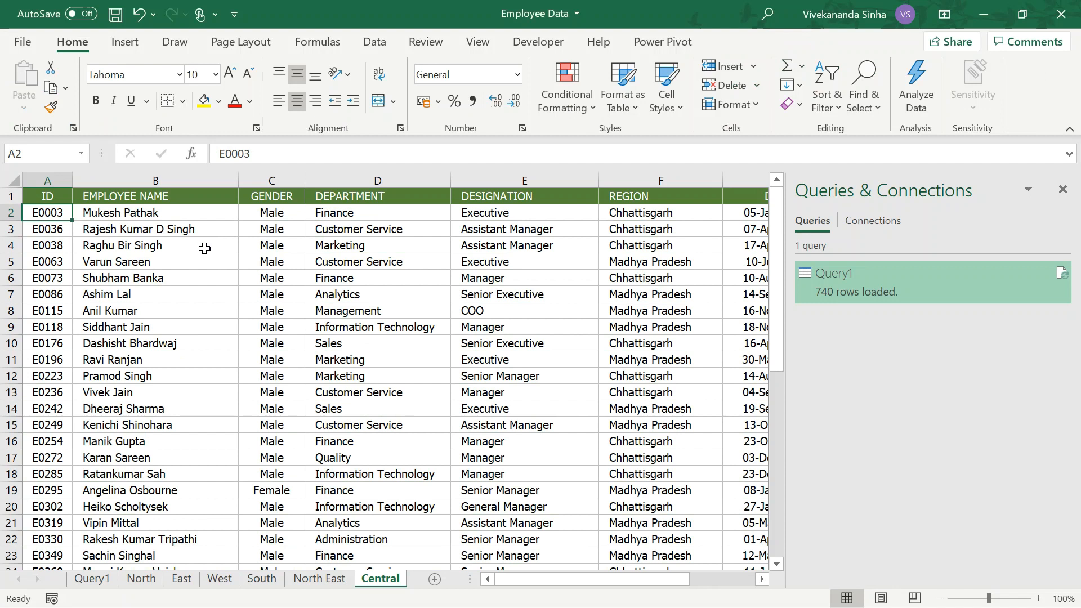
# Convert the employee data on the Central sheet to a table with headers and name it Central_Data
pyautogui.click(204, 248)
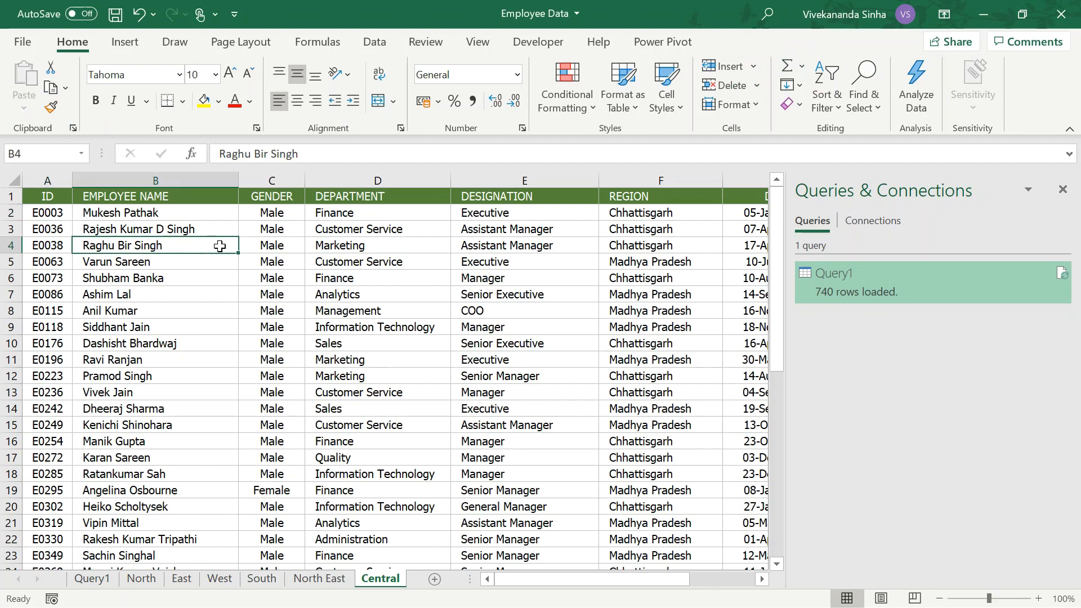
pyautogui.hotkey('ctrl', 't')
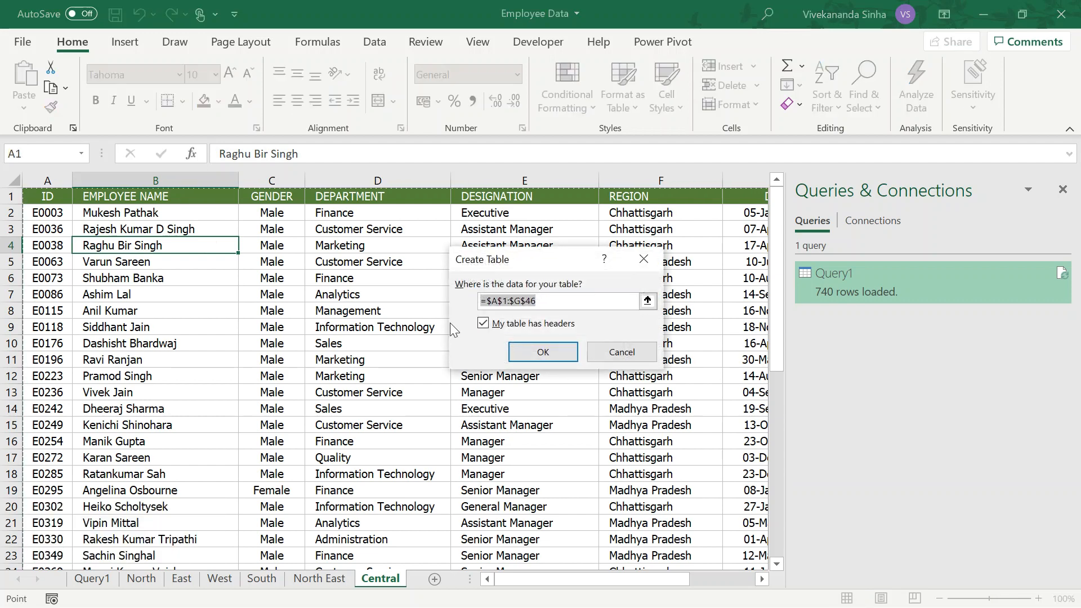
pyautogui.click(543, 352)
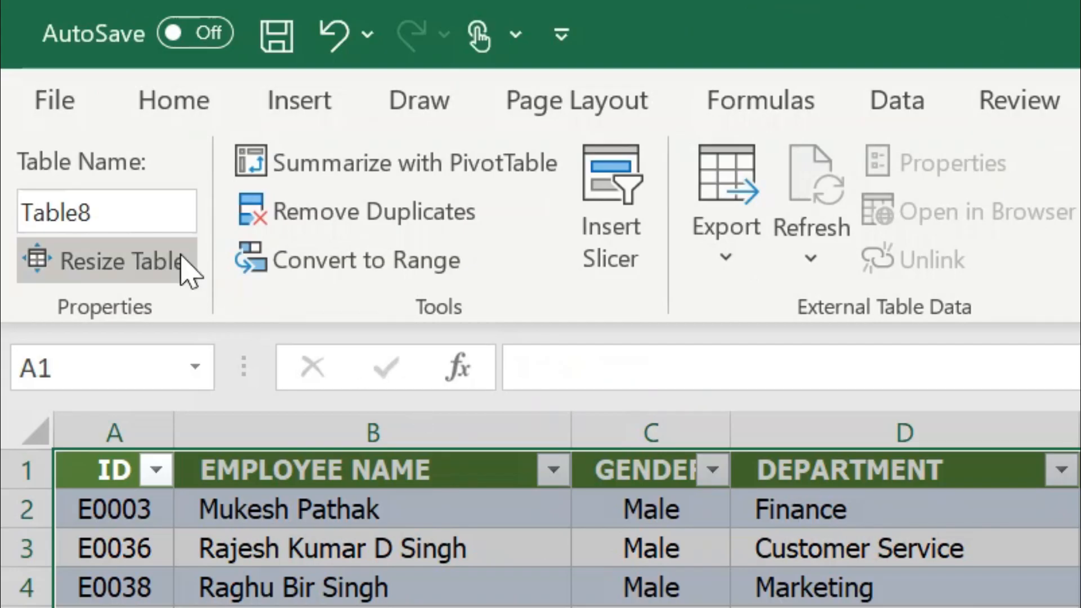
pyautogui.click(138, 207)
pyautogui.write('Cent')
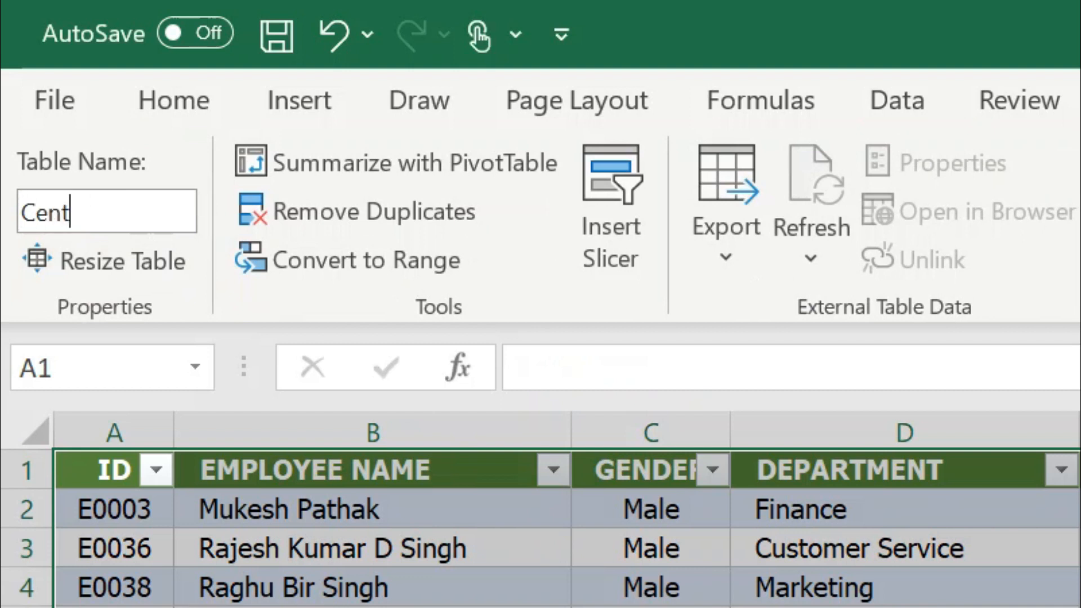
pyautogui.write('ral_Data')
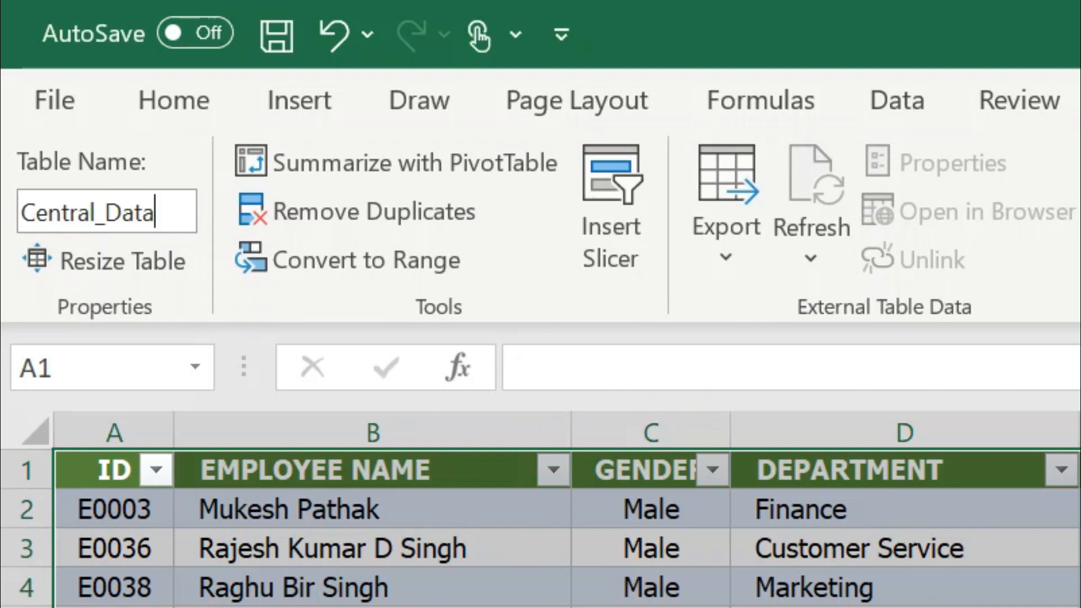
pyautogui.press('Return')
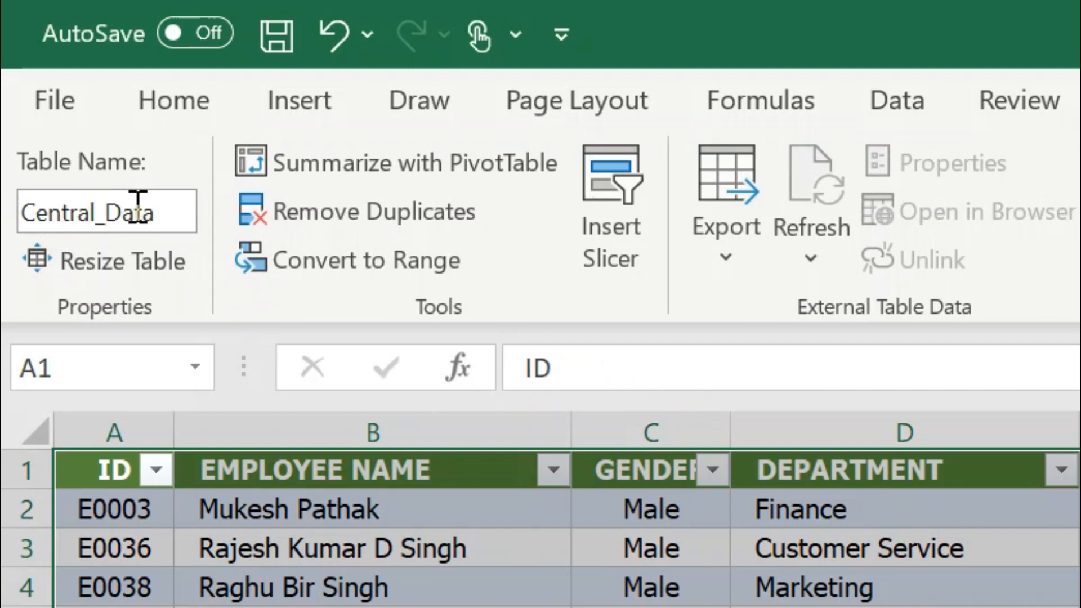
pyautogui.click(336, 577)
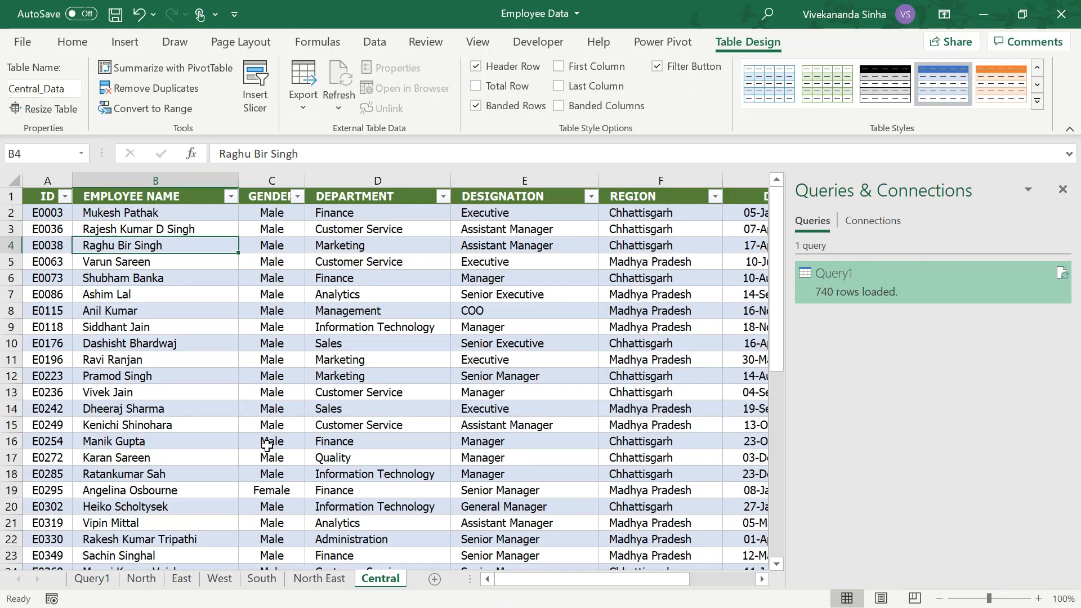
# Refresh the combined table on the Query1 sheet and check the zones listed in the Zone filter
pyautogui.click(103, 581)
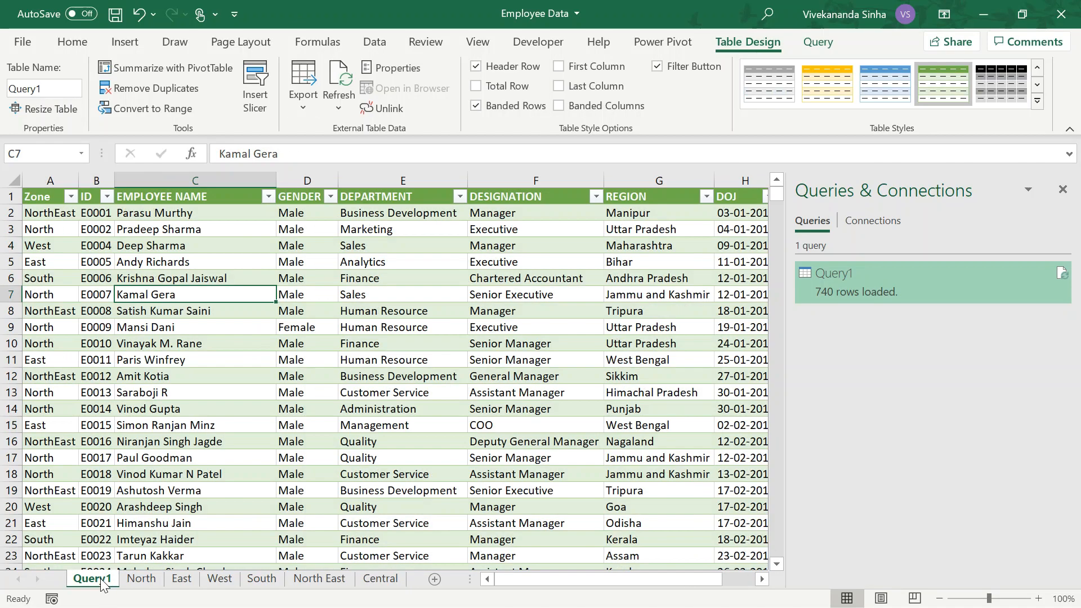
pyautogui.click(232, 243)
pyautogui.rightClick(232, 242)
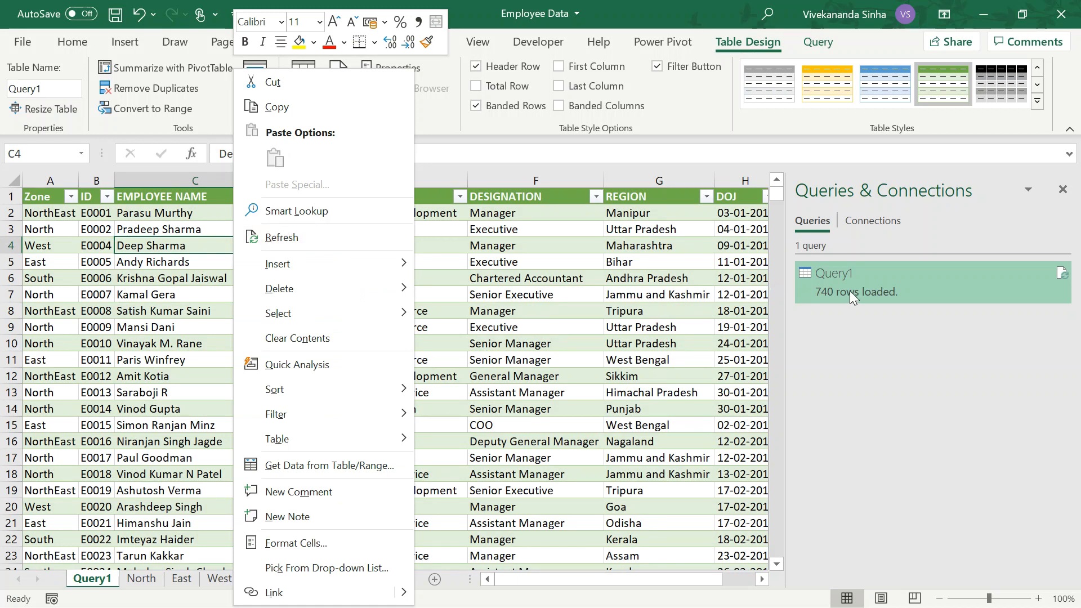
pyautogui.click(310, 238)
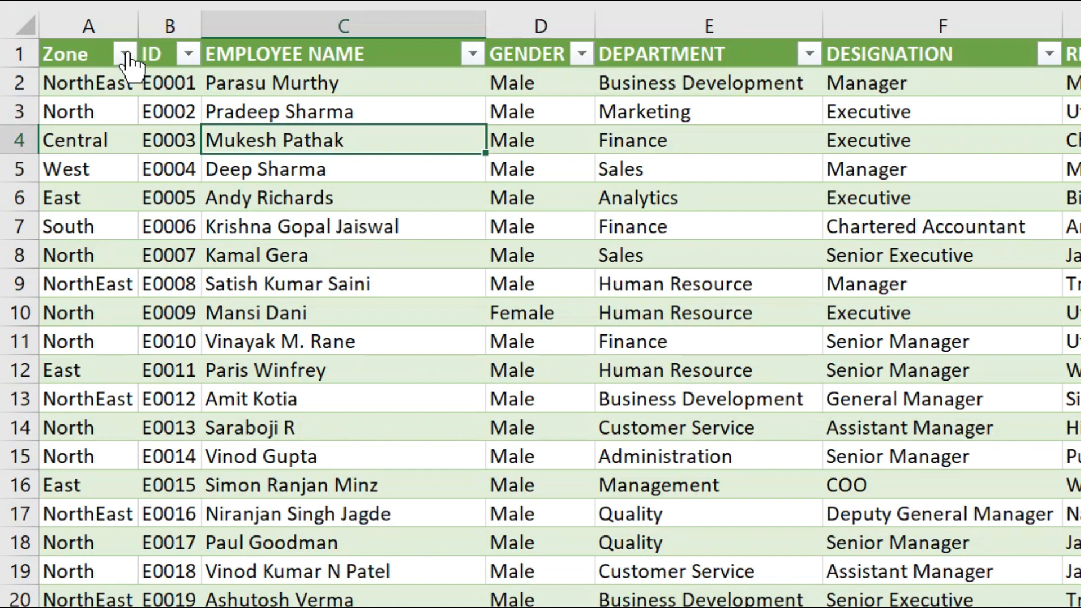
pyautogui.click(125, 53)
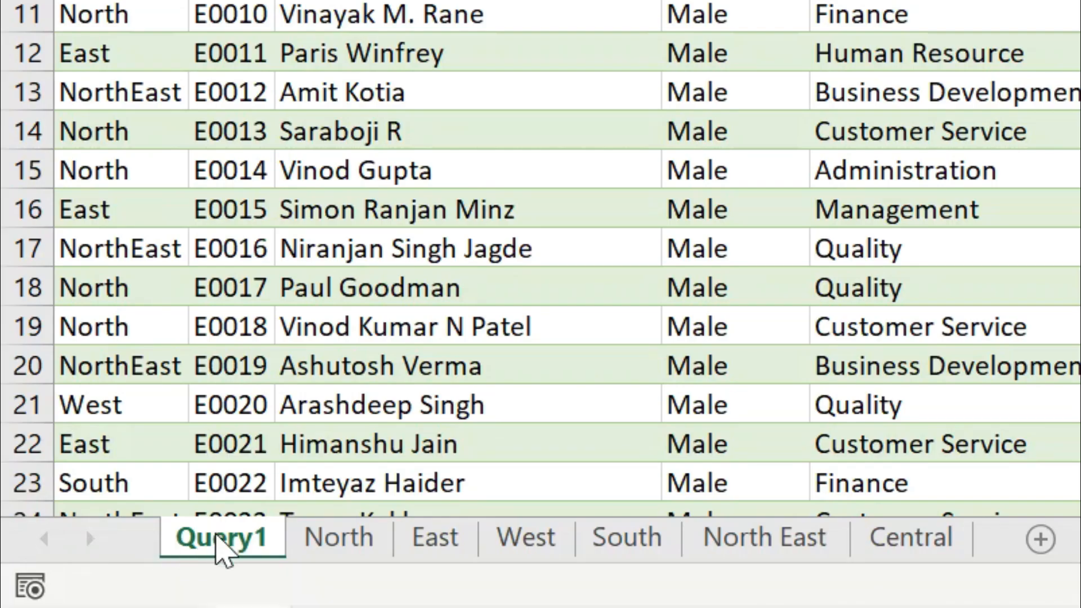
# Rename the Query1 worksheet as Consolidated
pyautogui.doubleClick(218, 537)
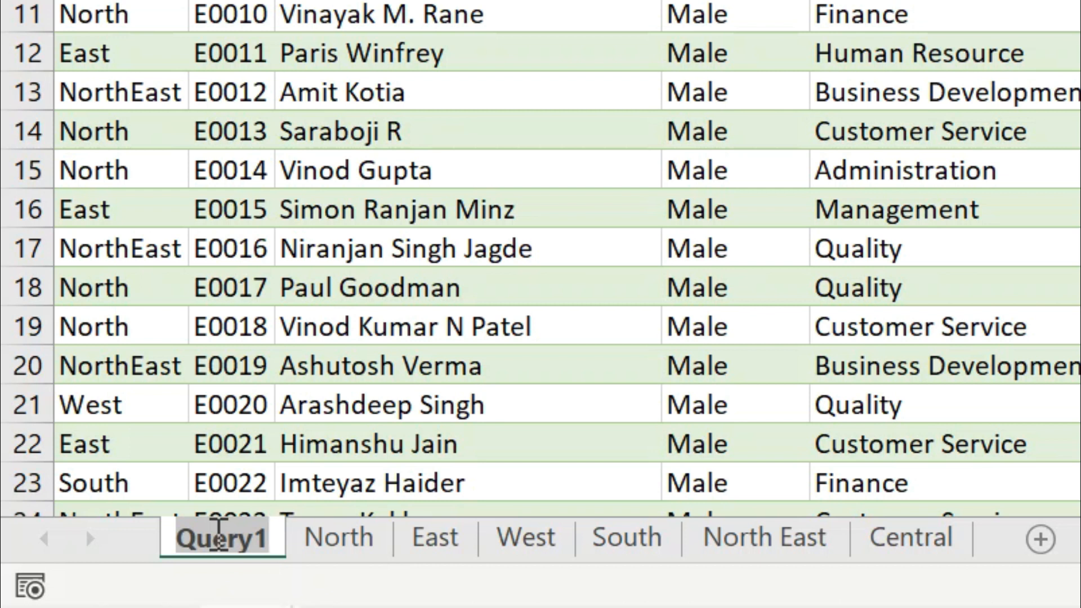
pyautogui.write('Consolidat')
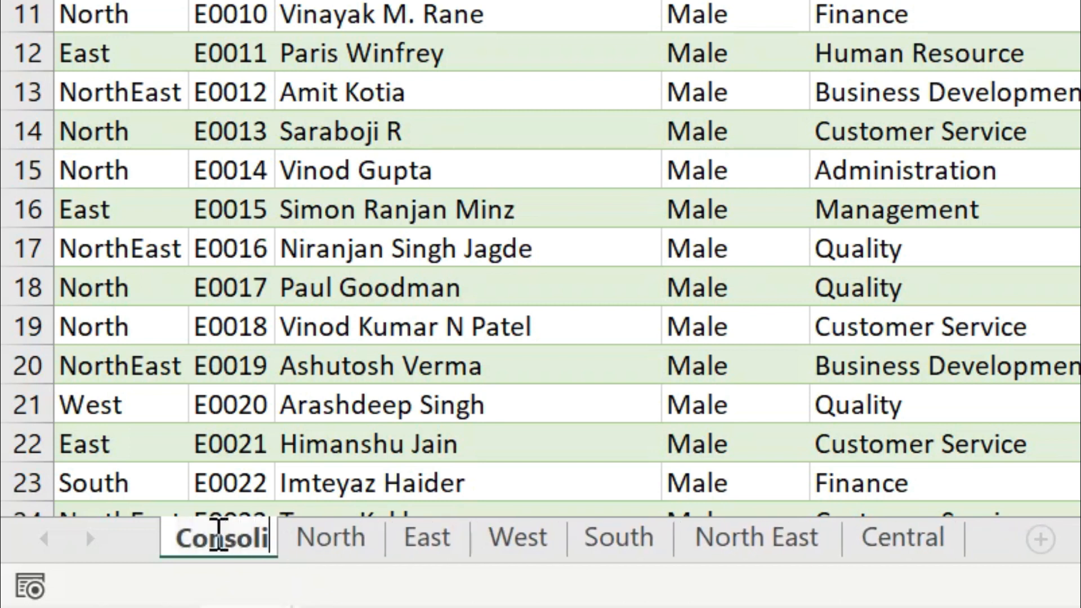
pyautogui.write('ed')
pyautogui.press('Return')
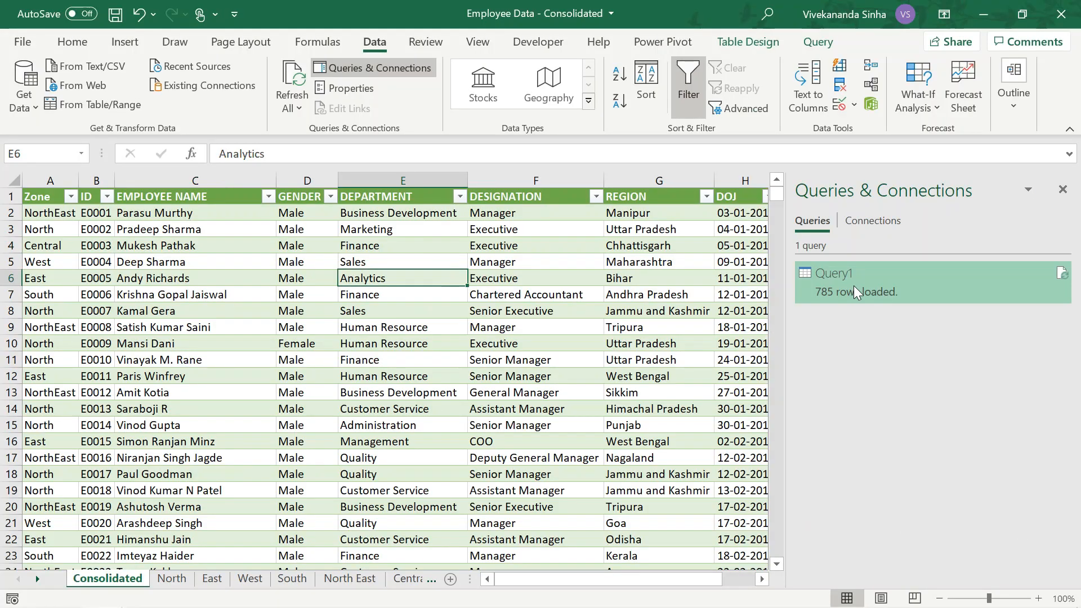
# Preview Query1 in the workbook's query list and rename the query as ConsolidateQuery
pyautogui.moveTo(854, 285)
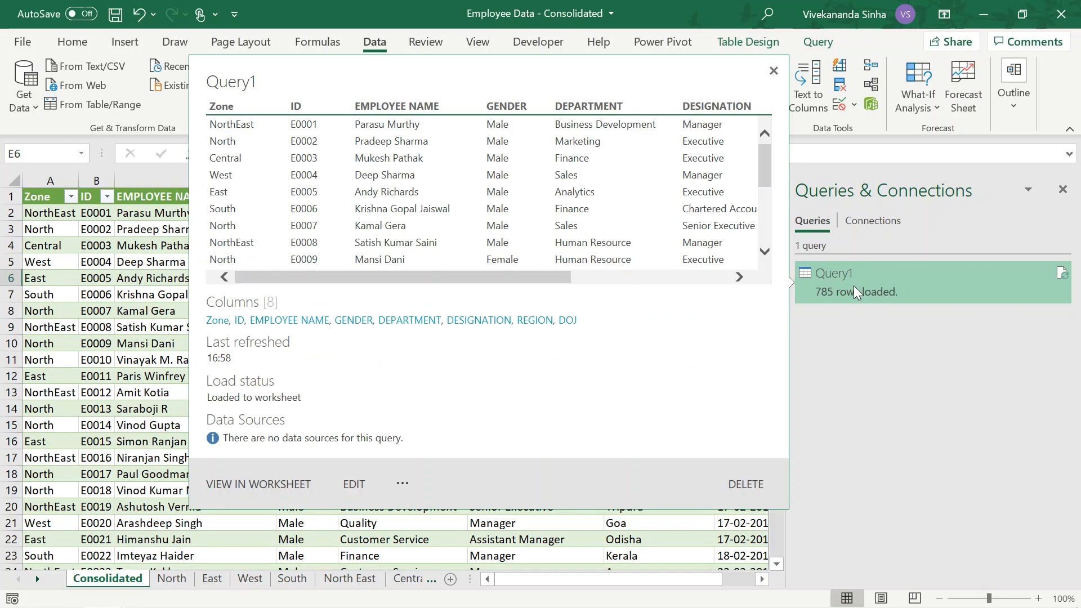
pyautogui.rightClick(853, 286)
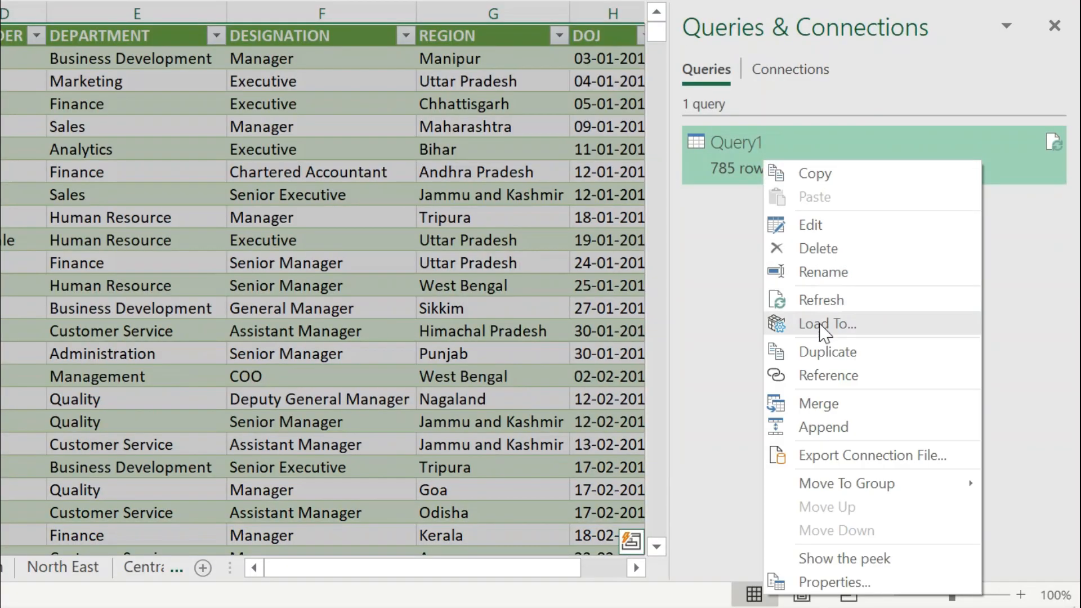
pyautogui.click(832, 273)
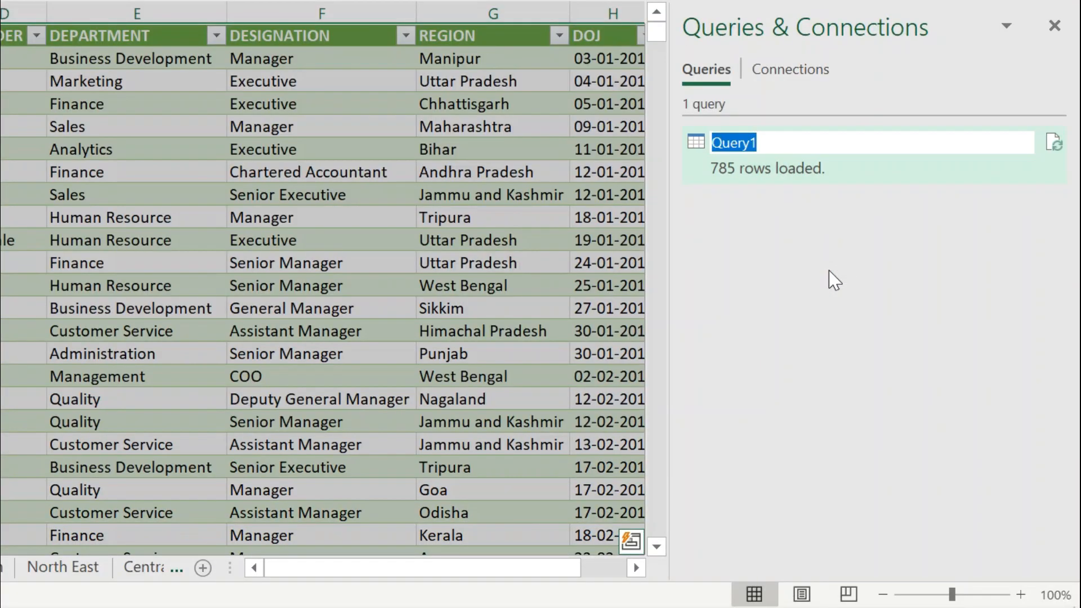
pyautogui.write('Consoli')
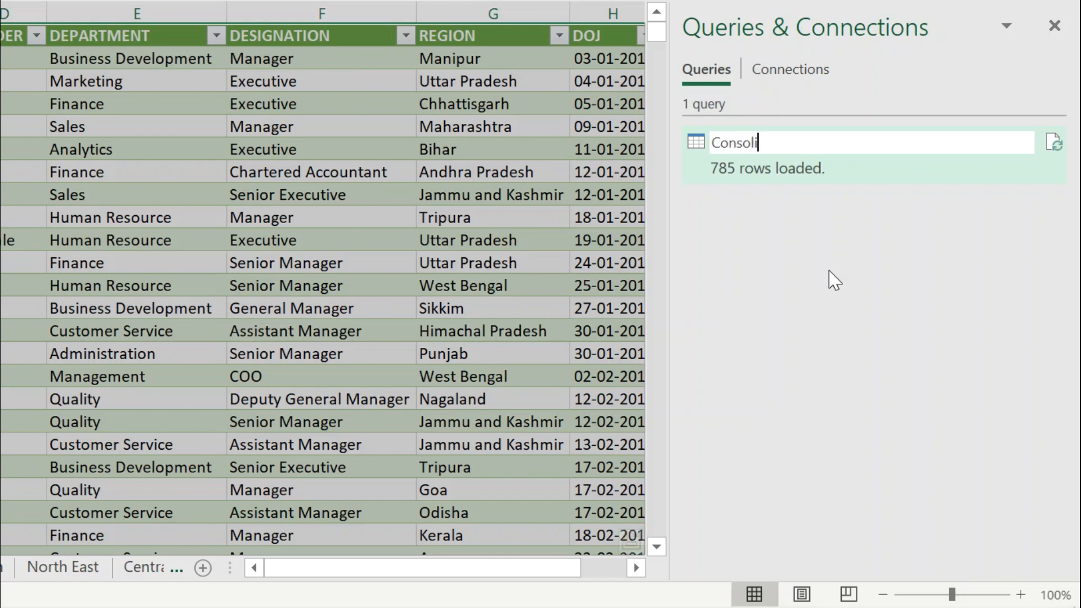
pyautogui.write('dateQuery')
pyautogui.press('Return')
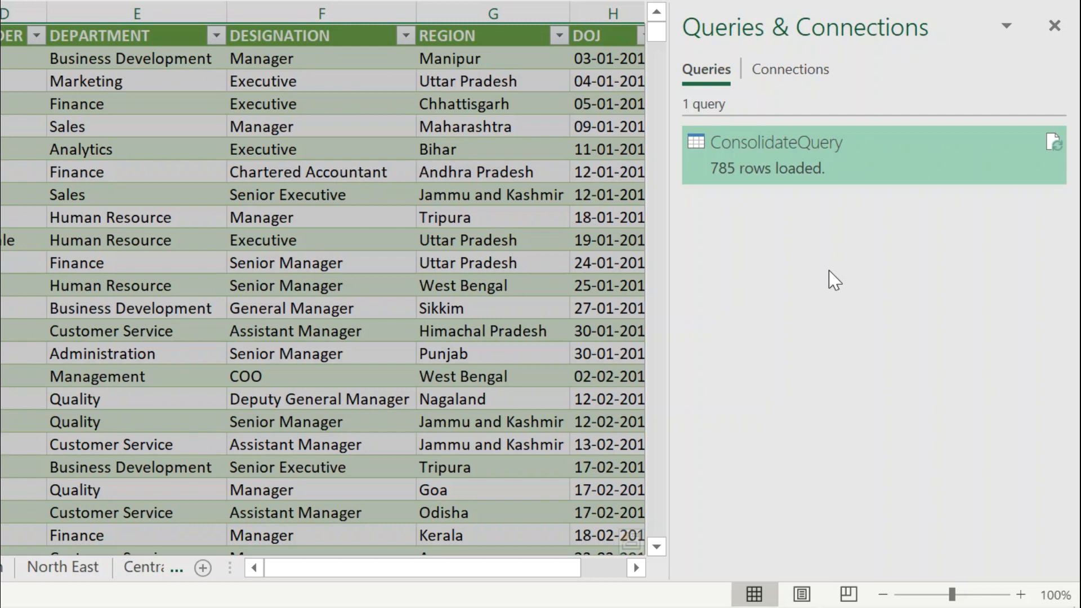
# Hide the list of workbook queries and refresh the table on the Consolidated sheet
pyautogui.click(394, 132)
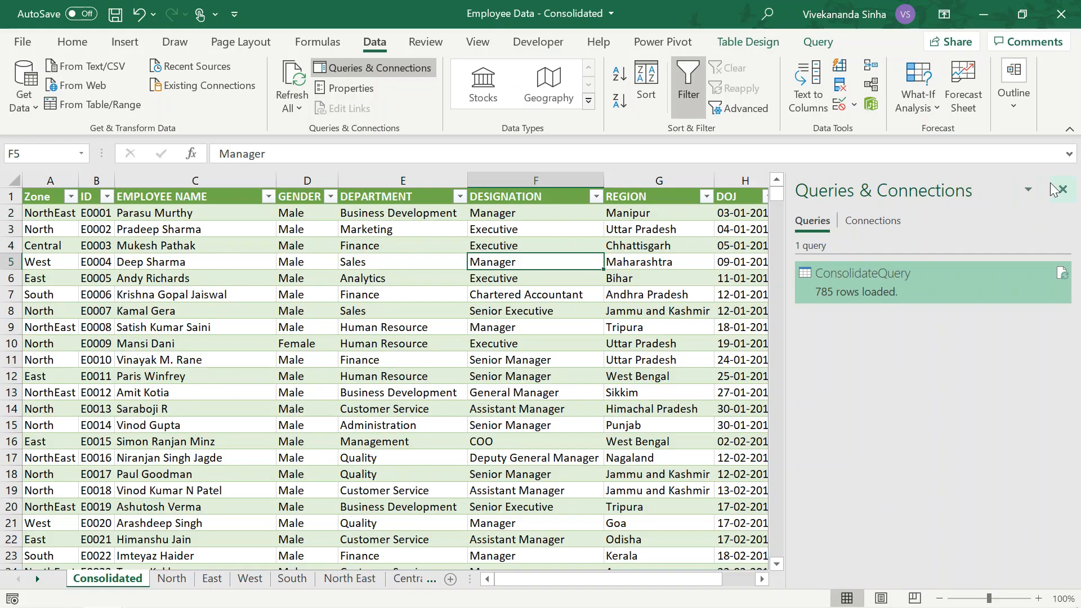
pyautogui.click(1062, 191)
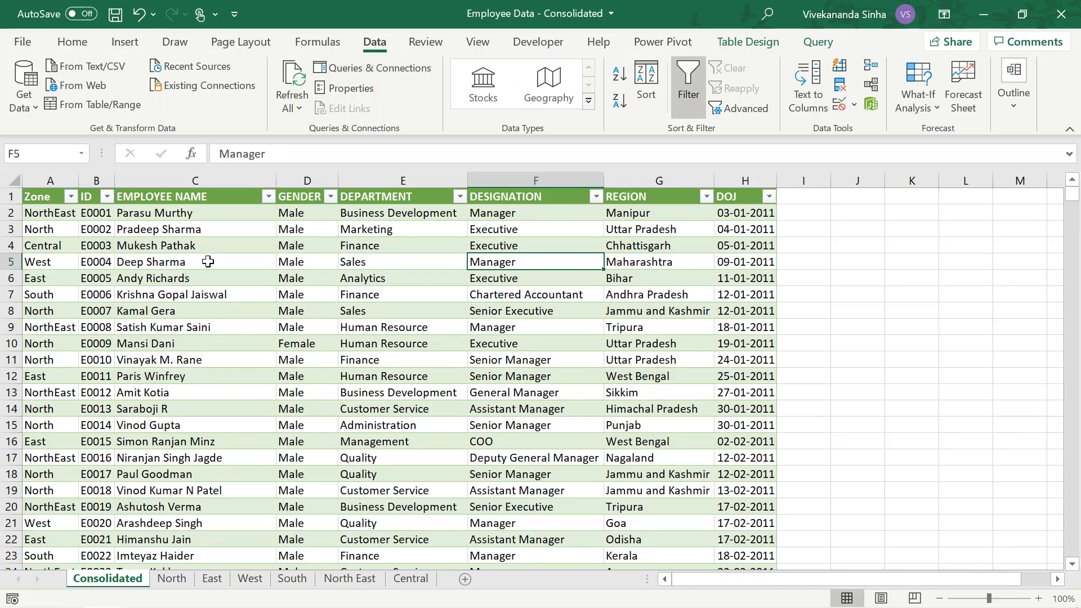
pyautogui.rightClick(211, 267)
pyautogui.click(259, 236)
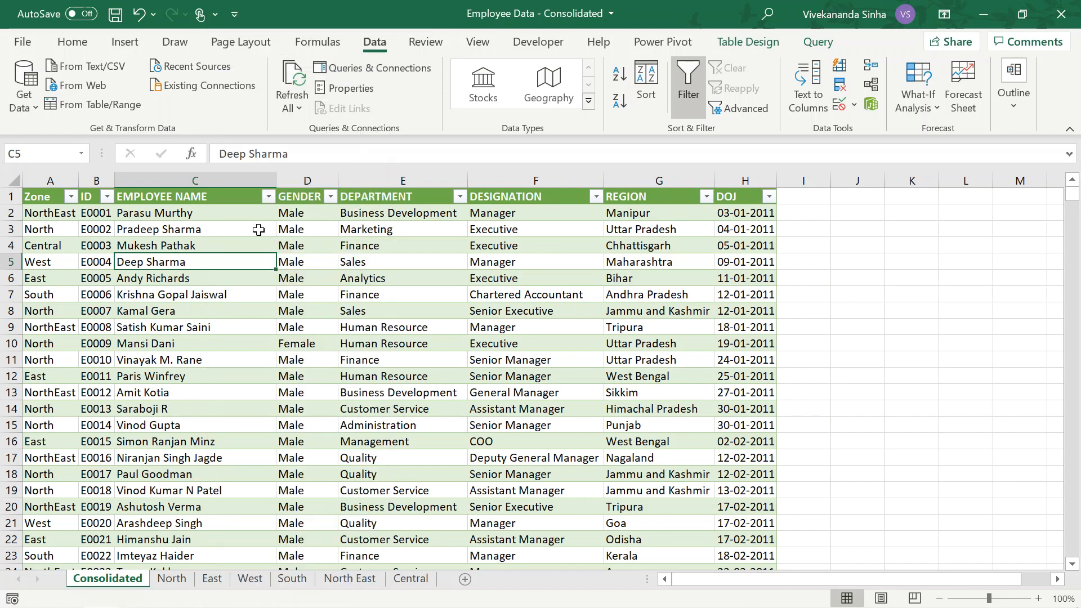